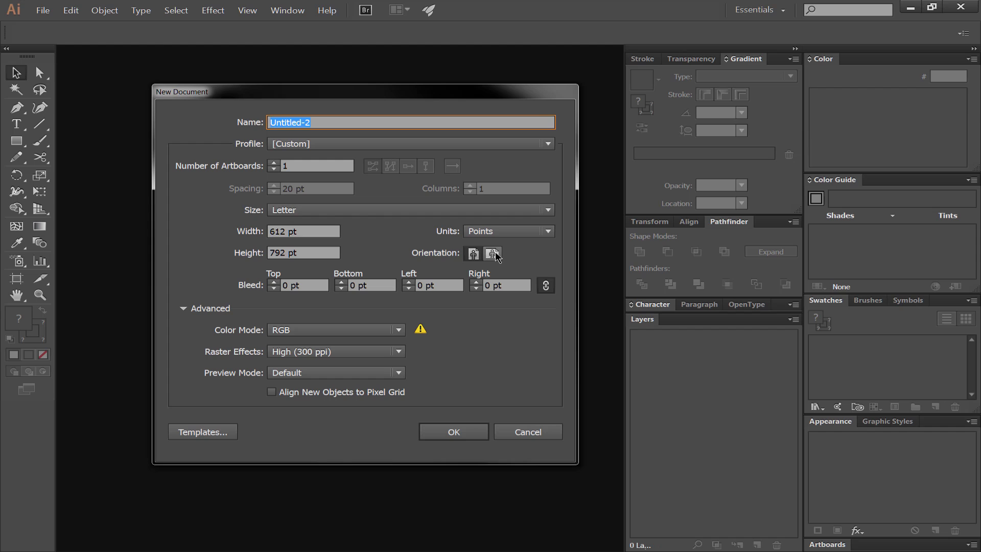
Choose landscape orientation and keep Letter as the page size for the new document.
{"action": "left_click", "coordinate": [492, 253]}
{"action": "left_click", "coordinate": [361, 211]}
{"action": "left_click", "coordinate": [349, 245]}
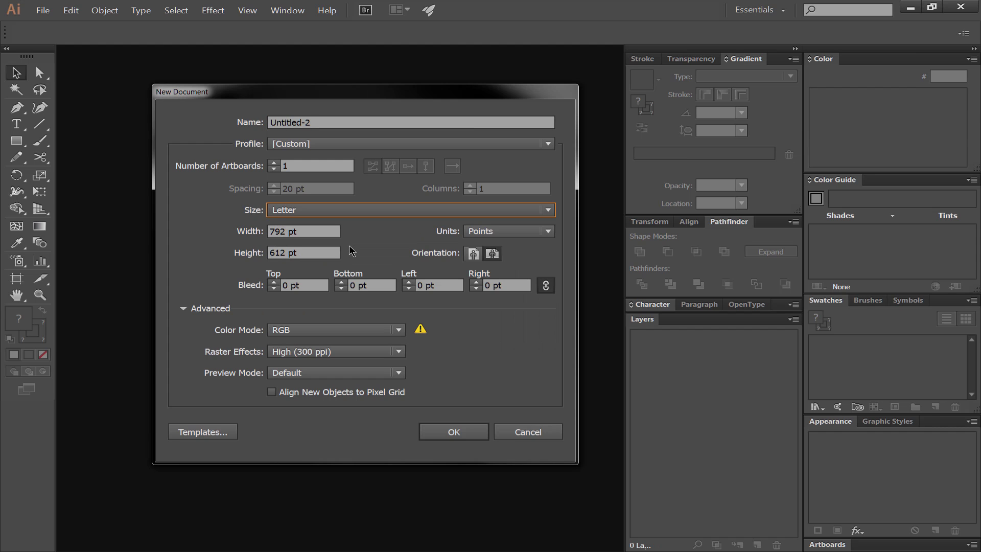
Create the document and ready the Ellipse tool with a 10 pt stroke weight.
{"action": "left_click", "coordinate": [435, 431]}
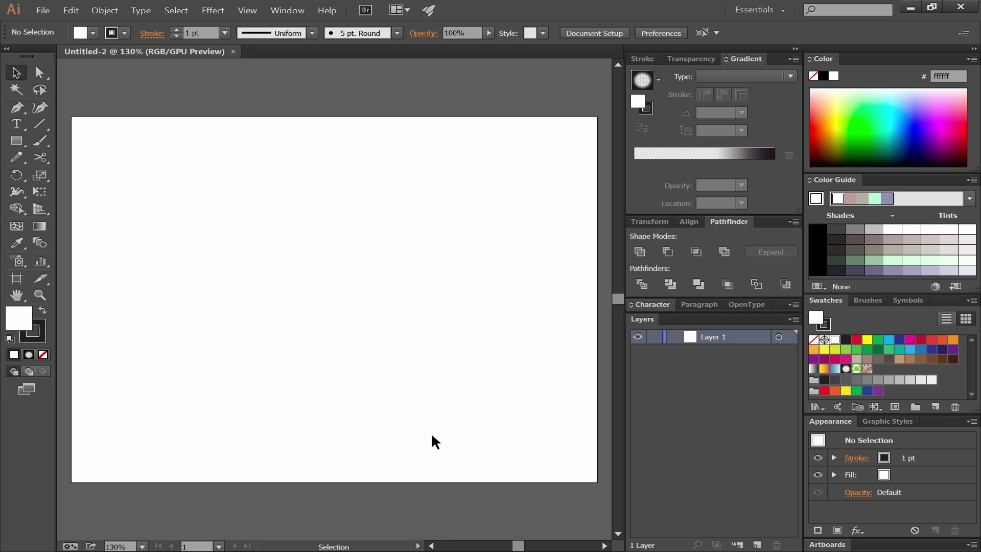
{"action": "key", "text": "backslash"}
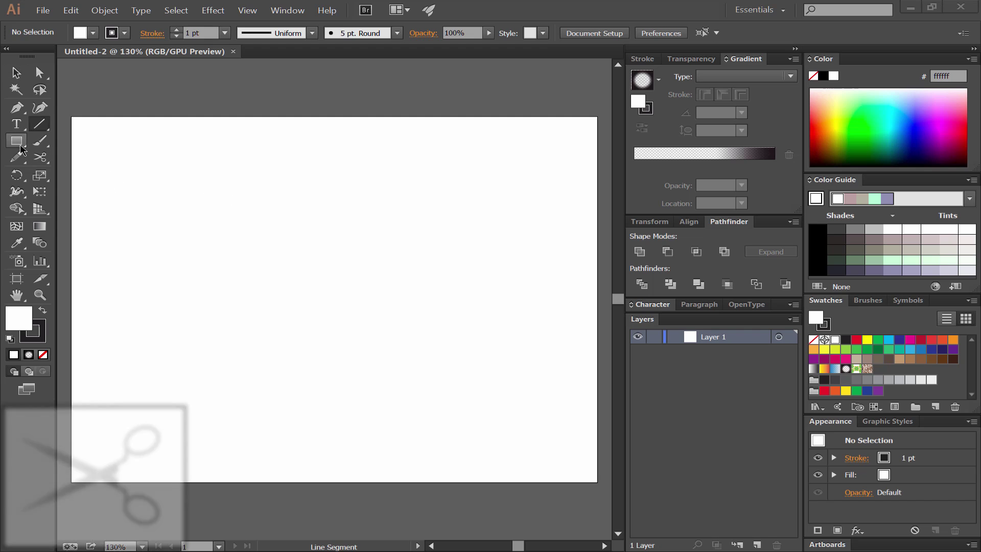
{"action": "left_click", "coordinate": [17, 140]}
{"action": "left_click", "coordinate": [107, 174]}
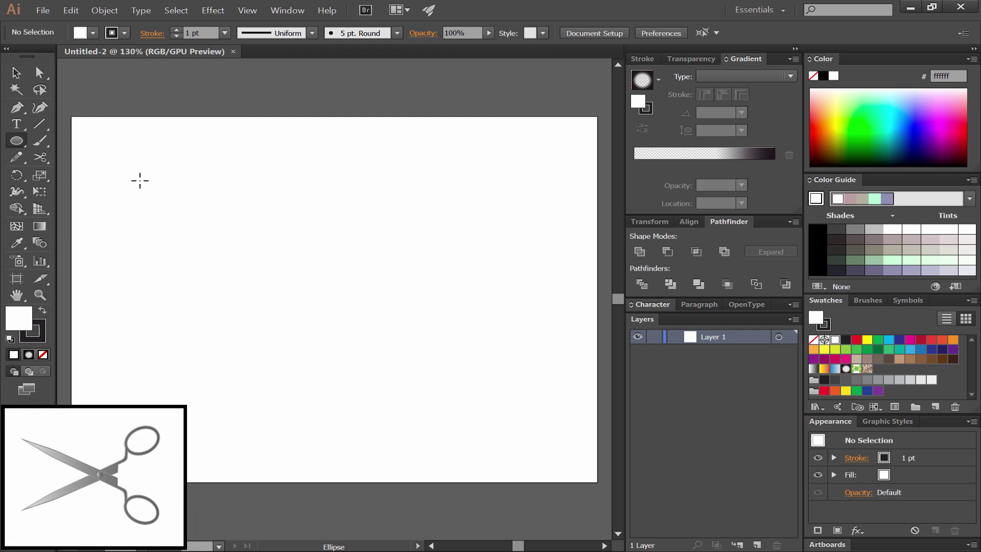
{"action": "left_click", "coordinate": [188, 33]}
{"action": "type", "text": "10"}
{"action": "key", "text": "Return"}
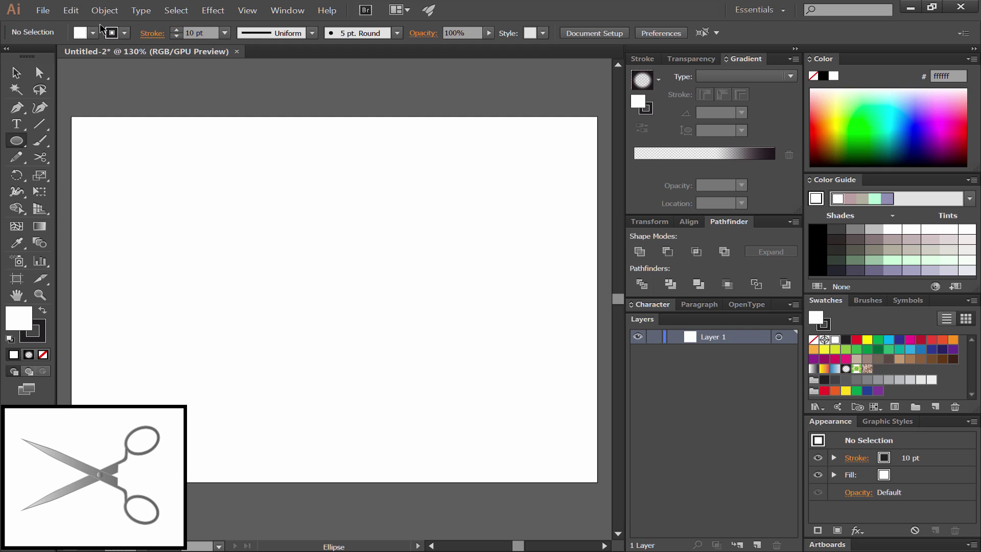
Set the fill to None and the stroke to a dark swatch.
{"action": "left_click", "coordinate": [92, 33]}
{"action": "left_click", "coordinate": [9, 56]}
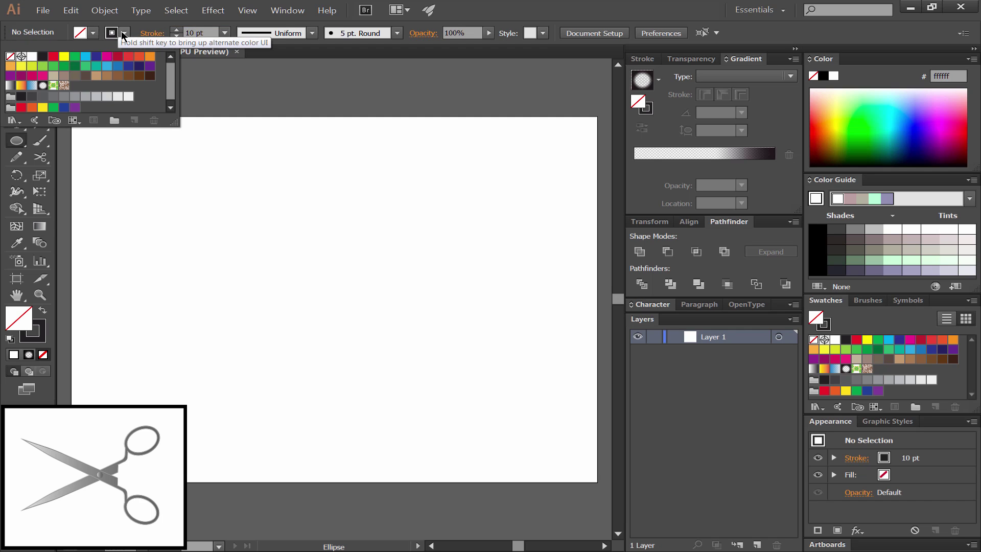
{"action": "left_click", "coordinate": [124, 33]}
{"action": "left_click", "coordinate": [42, 56]}
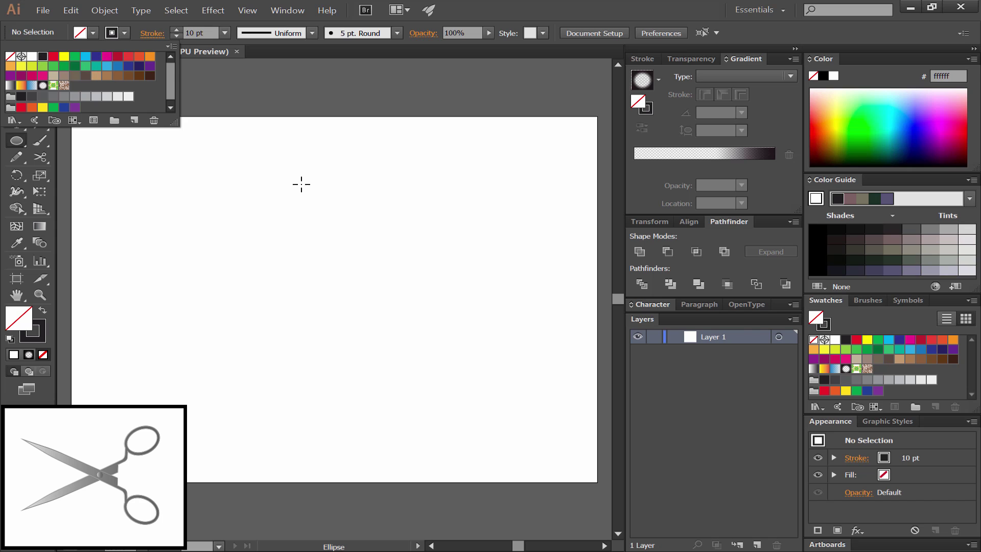
{"action": "key", "text": "Escape"}
Draw the first ellipse and place a duplicate just below it.
{"action": "mouse_move", "coordinate": [385, 216]}
{"action": "left_mouse_down"}
{"action": "mouse_move", "coordinate": [525, 306]}
{"action": "mouse_move", "coordinate": [525, 292]}
{"action": "mouse_move", "coordinate": [486, 278]}
{"action": "mouse_move", "coordinate": [515, 245]}
{"action": "mouse_move", "coordinate": [514, 305]}
{"action": "left_mouse_up"}
{"action": "key", "text": "v"}
{"action": "left_click", "coordinate": [461, 195]}
{"action": "key", "text": "Down"}
{"action": "key", "text": "Down"}
{"action": "key", "text": "Down"}
{"action": "key", "text": "Down"}
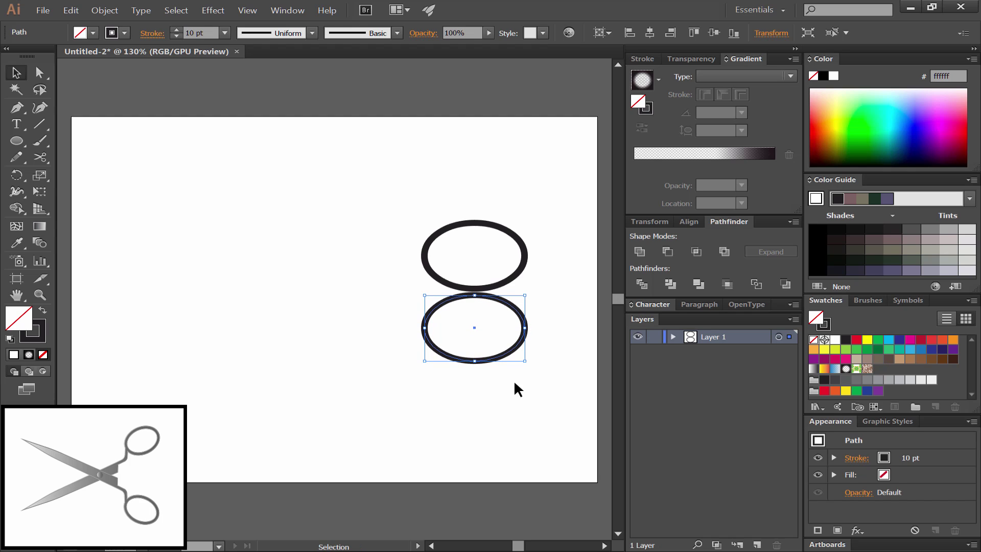
Select both ellipses and set their stroke weight to 14 pt.
{"action": "left_click", "coordinate": [558, 276]}
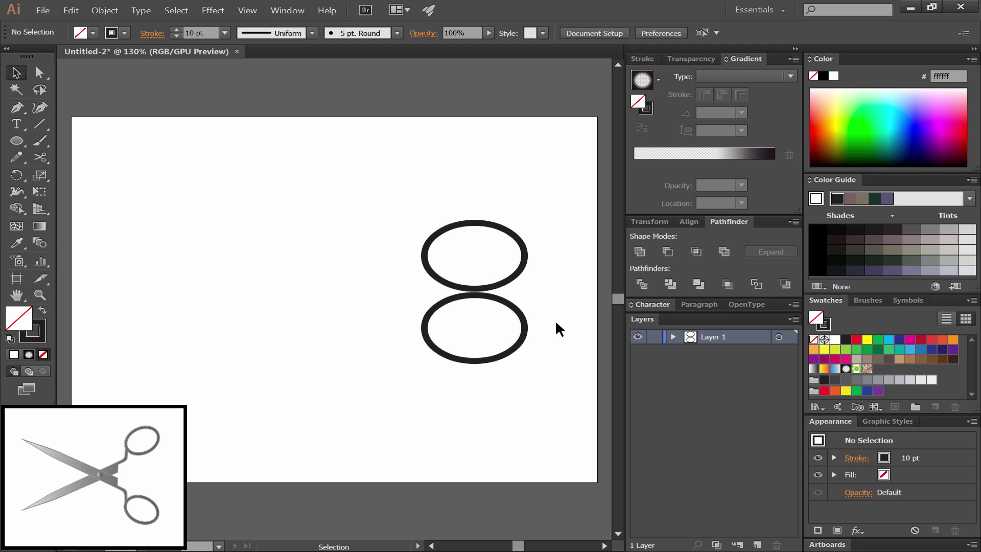
{"action": "left_click_drag", "start_coordinate": [532, 278], "coordinate": [423, 366]}
{"action": "left_click", "coordinate": [176, 31]}
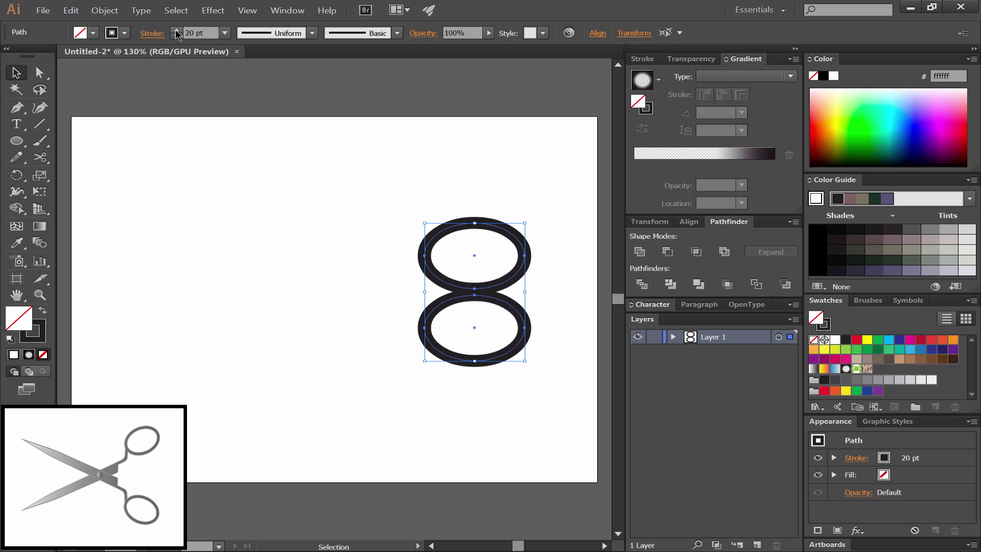
{"action": "left_click", "coordinate": [177, 36]}
{"action": "left_click", "coordinate": [177, 37]}
{"action": "left_click", "coordinate": [177, 38]}
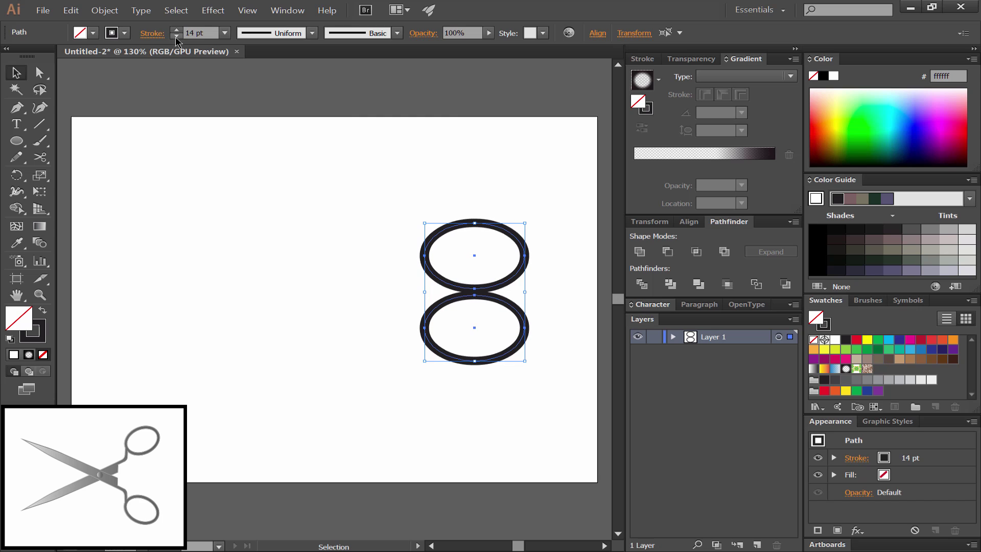
{"action": "left_click", "coordinate": [453, 151]}
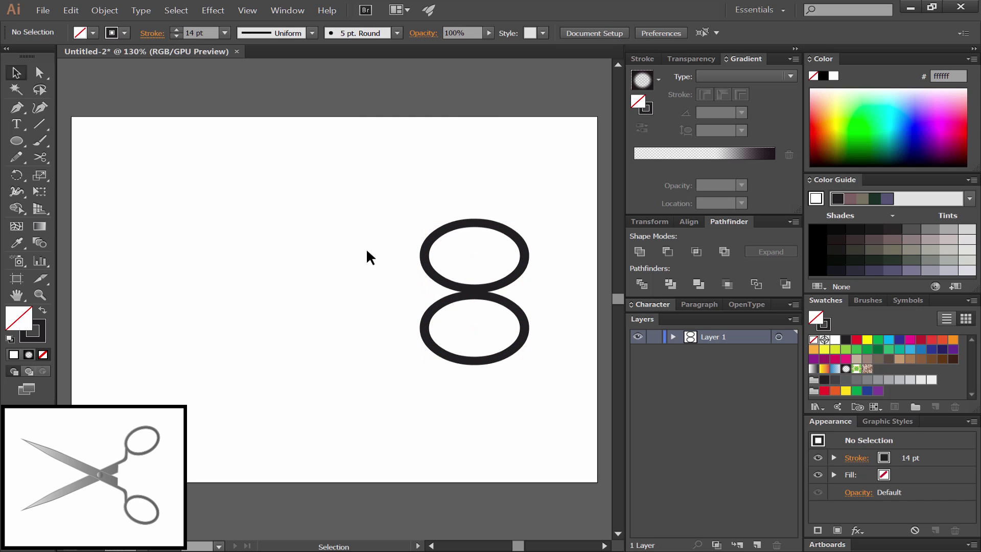
Nudge the lower ring so it just touches the upper one.
{"action": "left_click", "coordinate": [521, 311]}
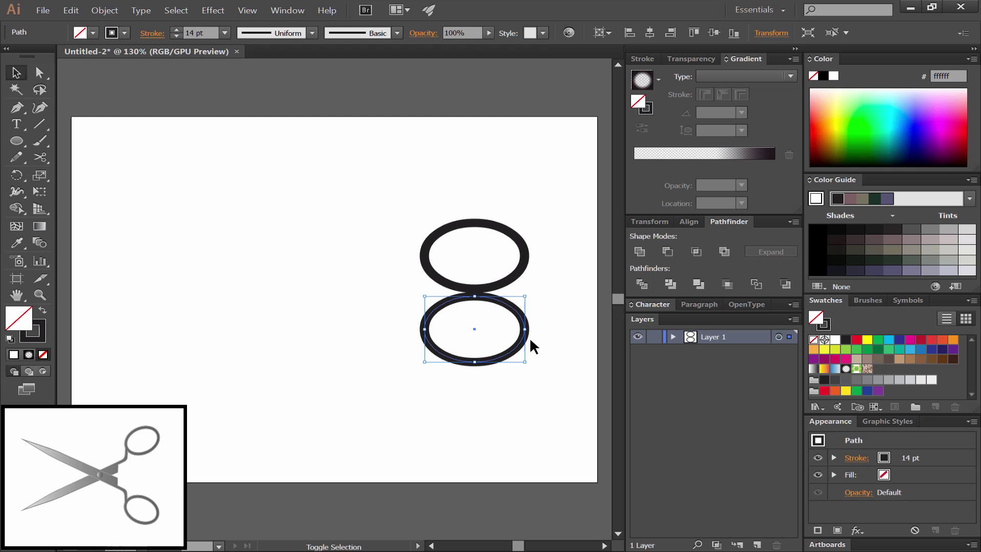
{"action": "key", "text": "Down"}
{"action": "key", "text": "Up"}
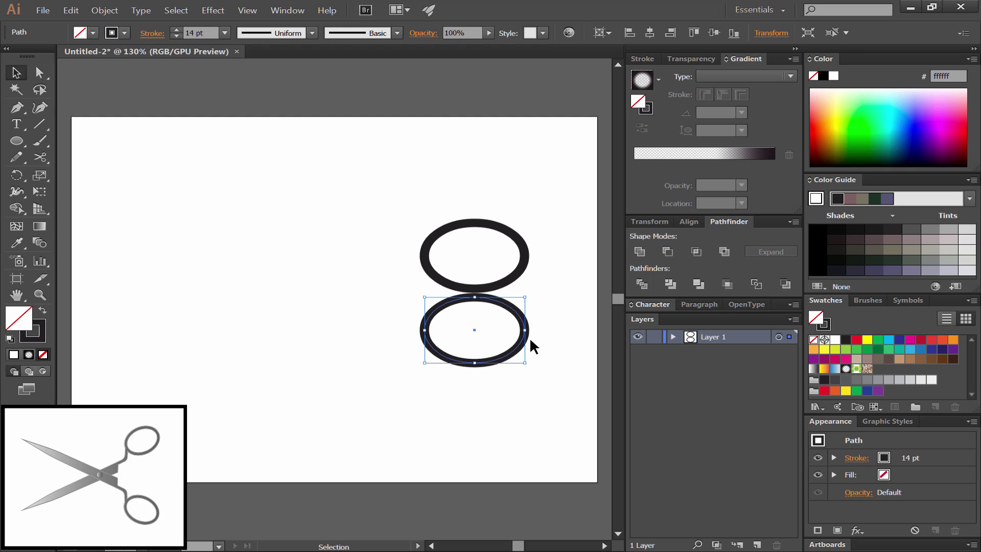
{"action": "left_click", "coordinate": [537, 205]}
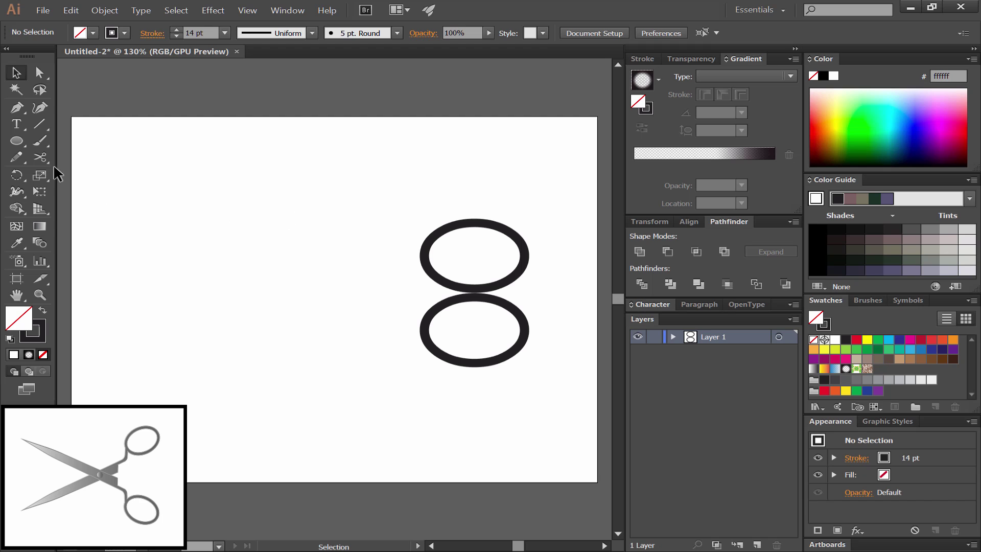
Draw a dark-filled, unstroked bar extending left from the upper ring.
{"action": "left_click_drag", "start_coordinate": [16, 141], "coordinate": [105, 138]}
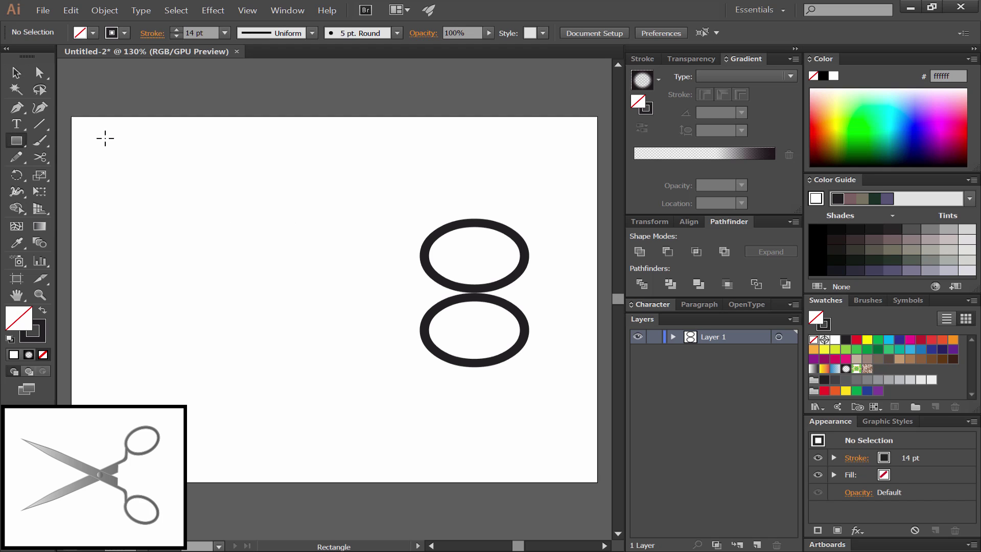
{"action": "key", "text": "shift+x"}
{"action": "mouse_move", "coordinate": [424, 242]}
{"action": "left_mouse_down"}
{"action": "mouse_move", "coordinate": [338, 278]}
{"action": "mouse_move", "coordinate": [104, 266]}
{"action": "left_mouse_up"}
{"action": "key", "text": "v"}
{"action": "left_click", "coordinate": [534, 256]}
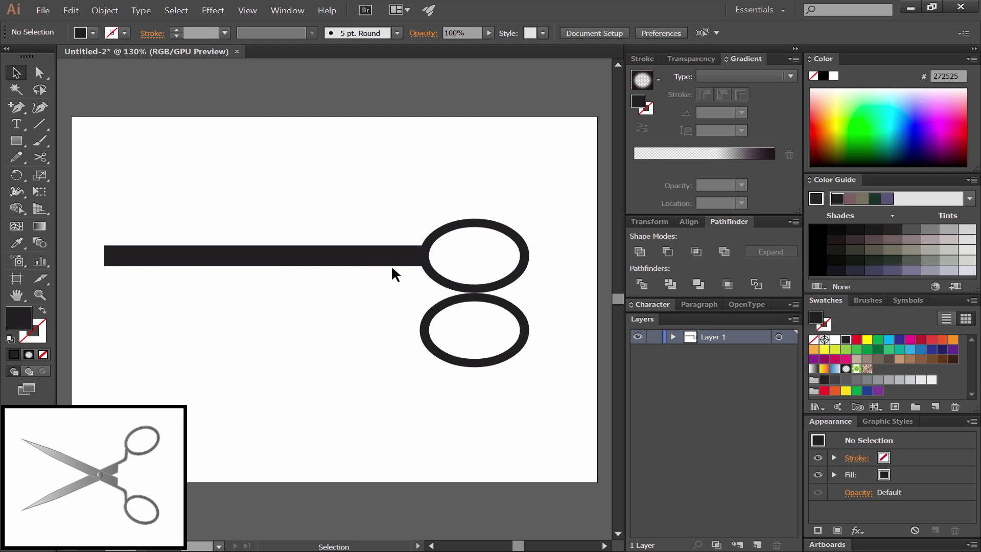
{"action": "left_click", "coordinate": [357, 262]}
Move the bar's right corners 5 pt up and 5 pt down to flare that end.
{"action": "key", "text": "a"}
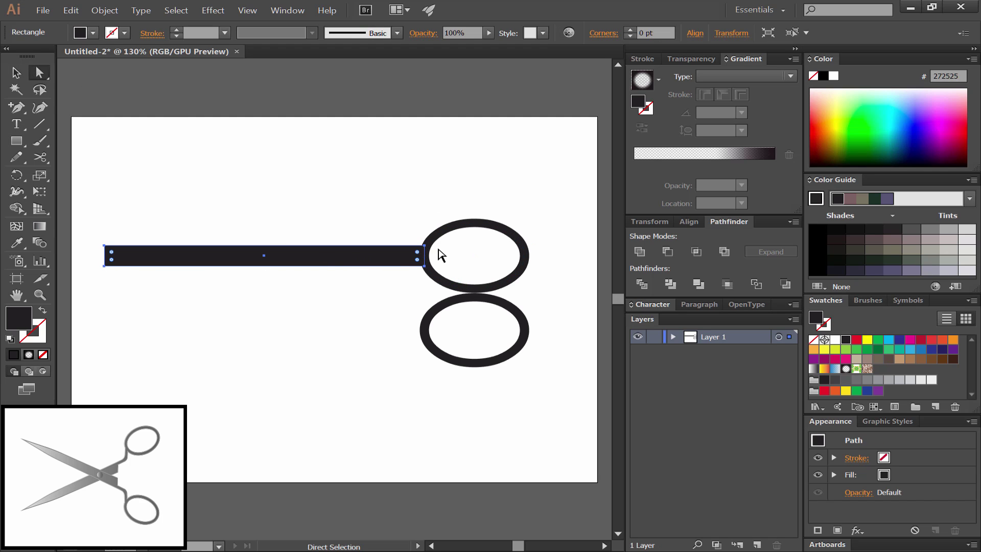
{"action": "left_click", "coordinate": [426, 246]}
{"action": "key", "text": "Up"}
{"action": "key", "text": "Up"}
{"action": "key", "text": "Up"}
{"action": "key", "text": "Up"}
{"action": "key", "text": "Up"}
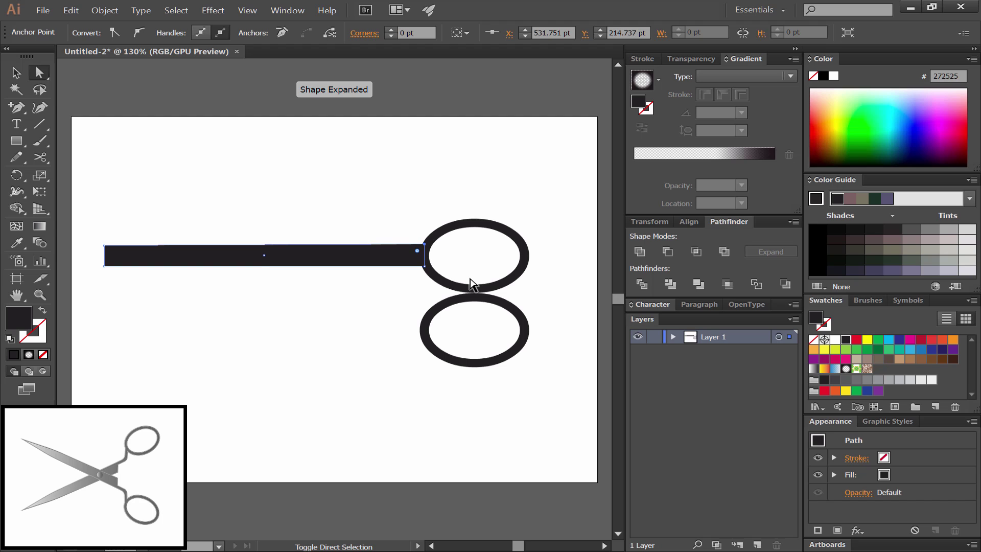
{"action": "left_click", "coordinate": [423, 266]}
{"action": "key", "text": "Down"}
{"action": "key", "text": "Down"}
{"action": "key", "text": "Down"}
{"action": "key", "text": "Down"}
{"action": "key", "text": "Down"}
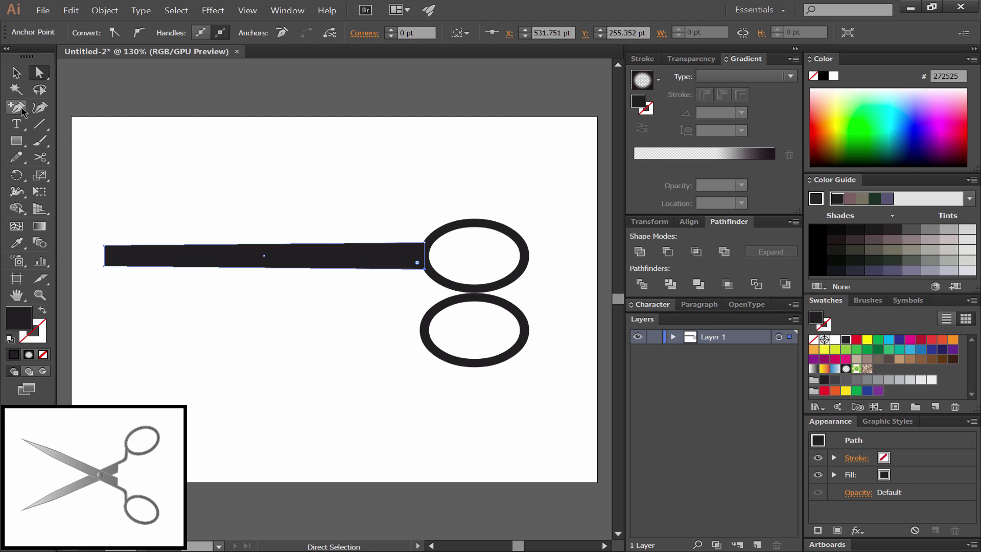
Add an anchor on the bar's left edge and pull it far left into a pointed tip.
{"action": "left_click_drag", "start_coordinate": [16, 108], "coordinate": [73, 124]}
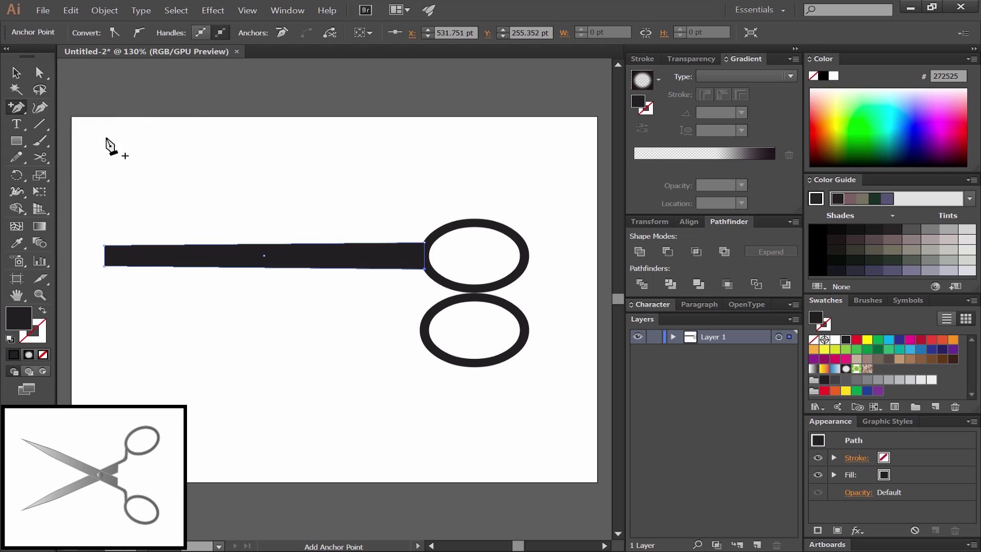
{"action": "left_click", "coordinate": [105, 257]}
{"action": "key", "text": "a"}
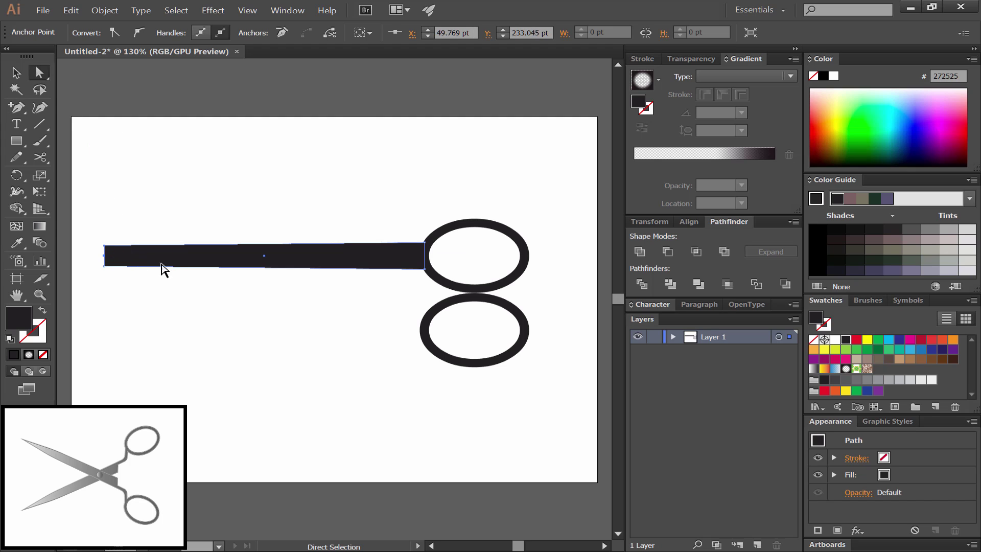
{"action": "key", "text": "Left"}
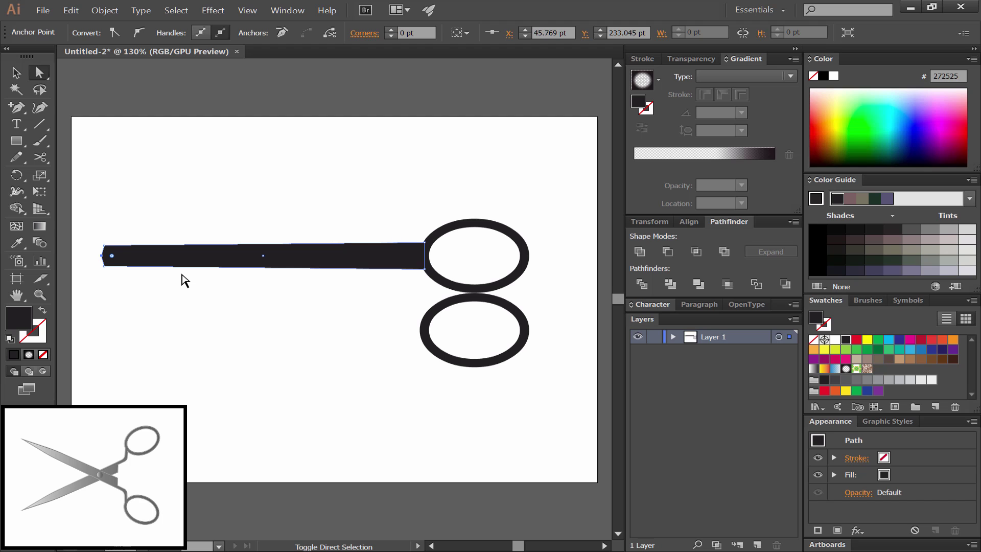
{"action": "left_click_drag", "start_coordinate": [99, 255], "coordinate": [200, 256]}
Round the blade's corner near the ring into a smooth curve.
{"action": "left_click", "coordinate": [44, 300]}
{"action": "left_click", "coordinate": [170, 306], "text": "alt"}
{"action": "left_click", "coordinate": [332, 324], "text": "alt"}
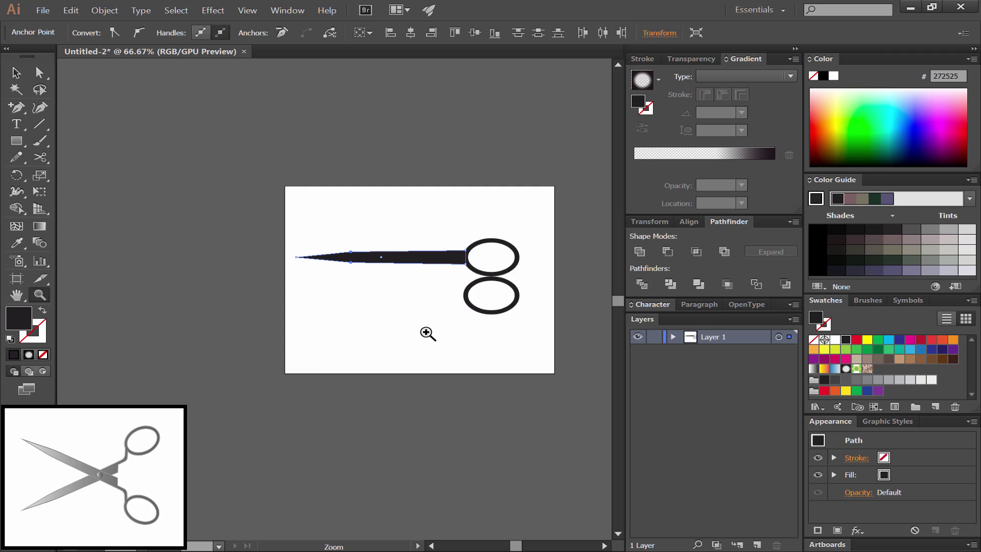
{"action": "left_click_drag", "start_coordinate": [429, 333], "coordinate": [291, 336]}
{"action": "key", "text": "a"}
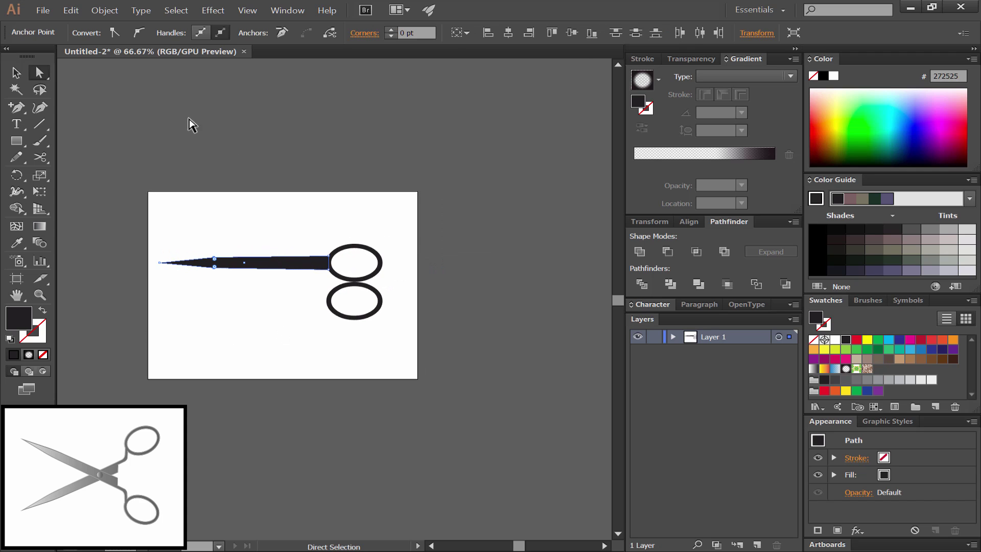
{"action": "left_click", "coordinate": [237, 247]}
{"action": "left_click_drag", "start_coordinate": [237, 248], "coordinate": [212, 274]}
{"action": "left_click_drag", "start_coordinate": [216, 248], "coordinate": [282, 14]}
{"action": "key", "text": "v"}
{"action": "left_click", "coordinate": [250, 114]}
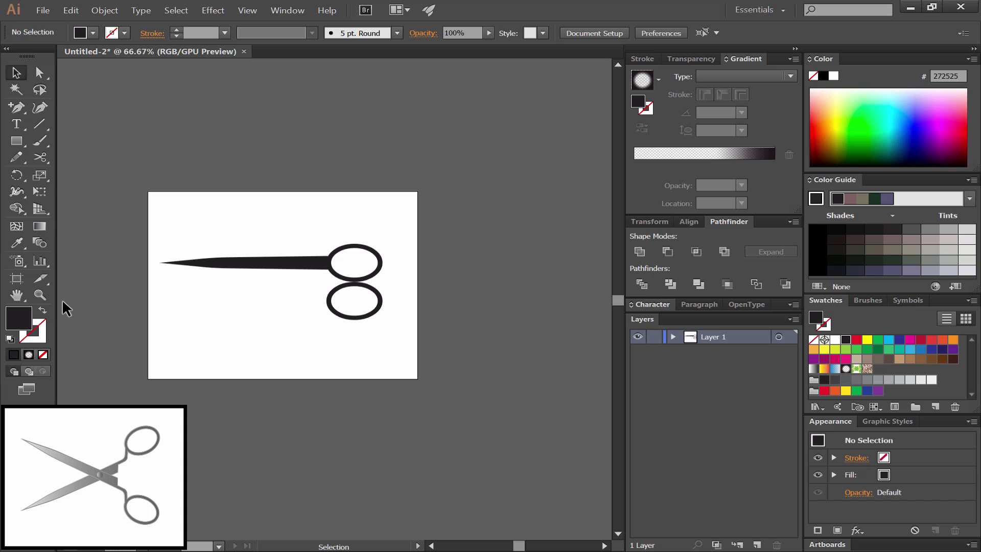
Zoom in on the scissors and group the two rings together.
{"action": "key", "text": "z"}
{"action": "left_click", "coordinate": [247, 311]}
{"action": "left_click_drag", "start_coordinate": [372, 328], "coordinate": [311, 336]}
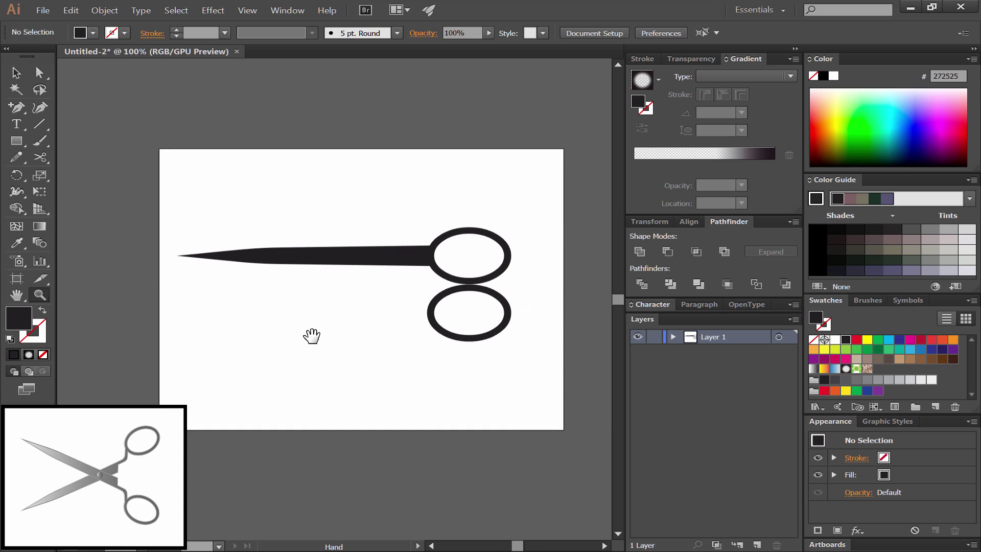
{"action": "left_click", "coordinate": [320, 335]}
{"action": "key", "text": "v"}
{"action": "left_click", "coordinate": [443, 305]}
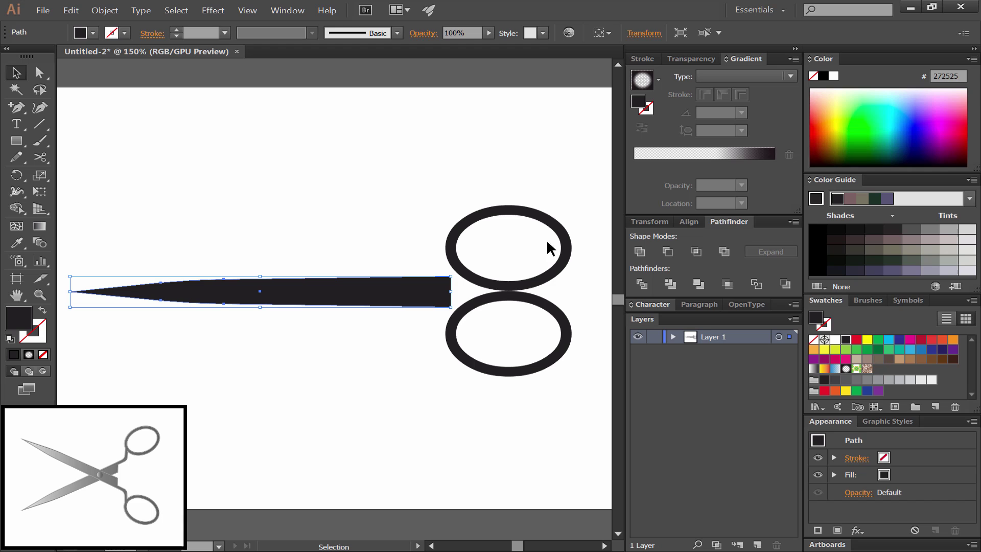
{"action": "key", "text": "a"}
{"action": "mouse_move", "coordinate": [547, 248]}
{"action": "left_mouse_down"}
{"action": "mouse_move", "coordinate": [499, 351]}
{"action": "mouse_move", "coordinate": [500, 375]}
{"action": "left_mouse_up"}
{"action": "key", "text": "ctrl+g"}
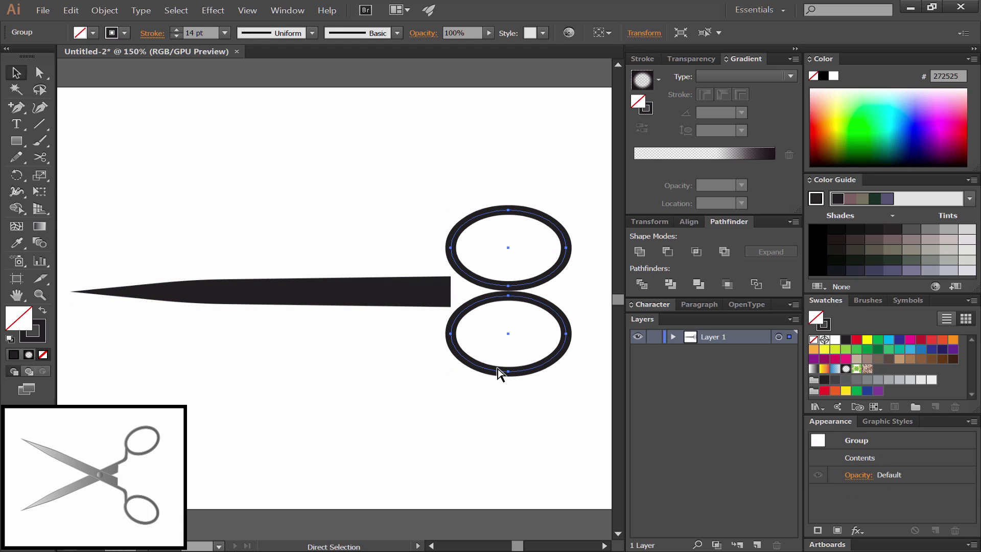
Vertically center-align the blade with the ring group.
{"action": "key", "text": "v"}
{"action": "left_click_drag", "start_coordinate": [484, 180], "coordinate": [427, 282]}
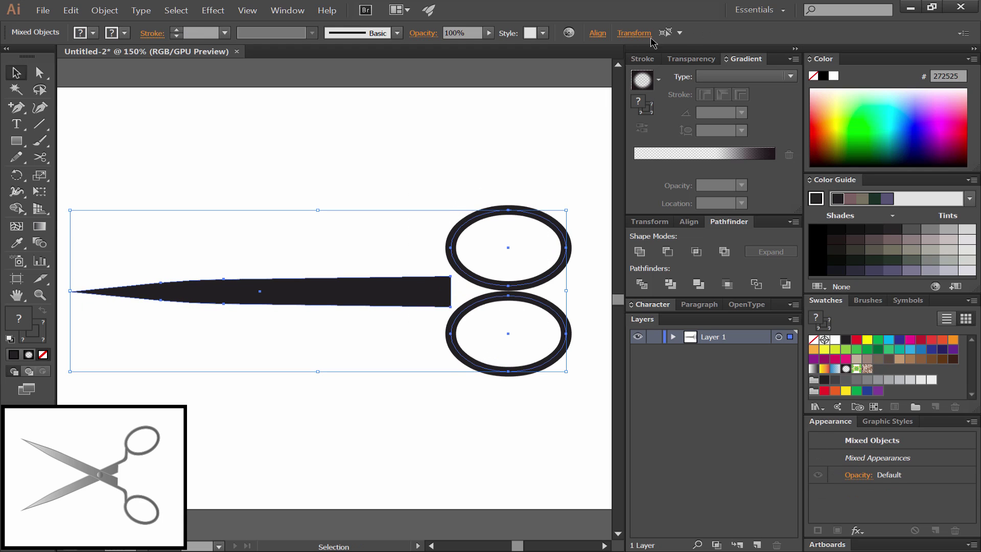
{"action": "left_click", "coordinate": [598, 33]}
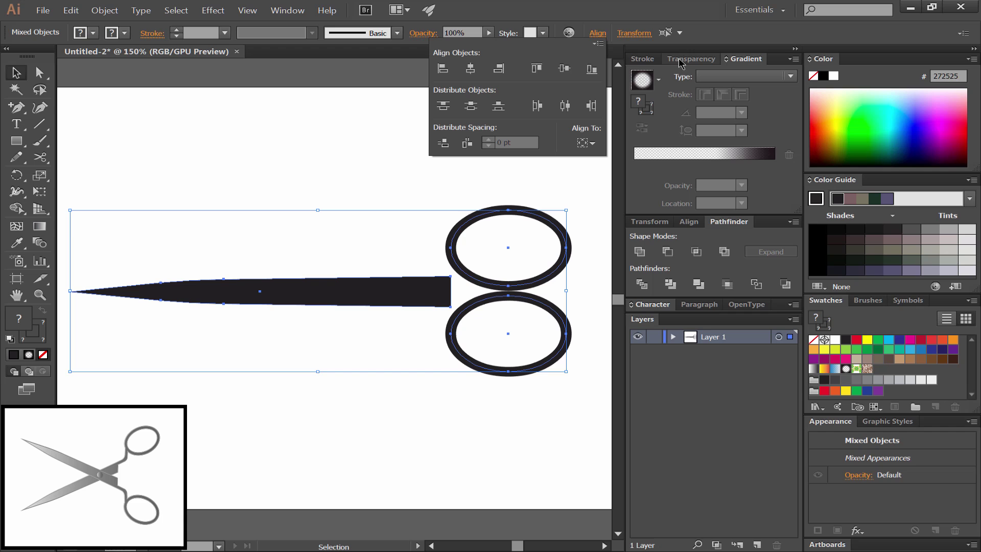
{"action": "left_click", "coordinate": [565, 73]}
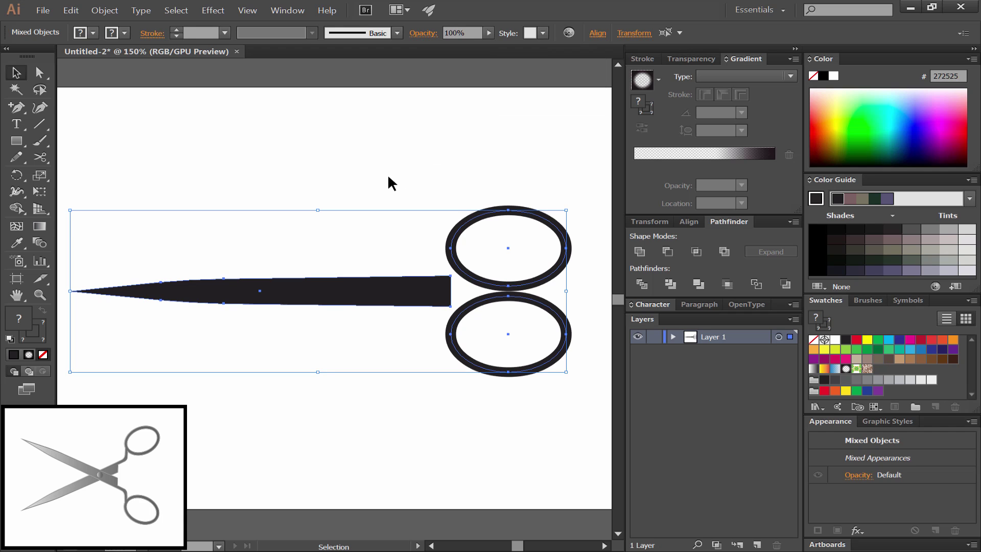
Ungroup the two rings and select both for repositioning.
{"action": "left_click", "coordinate": [512, 374]}
{"action": "left_click", "coordinate": [105, 10]}
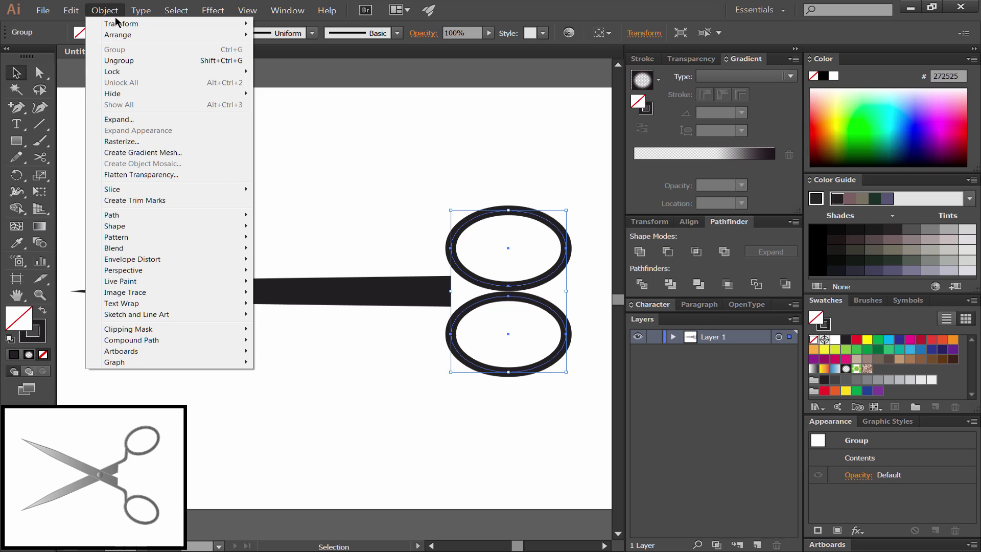
{"action": "left_click", "coordinate": [118, 60]}
{"action": "left_click", "coordinate": [473, 156]}
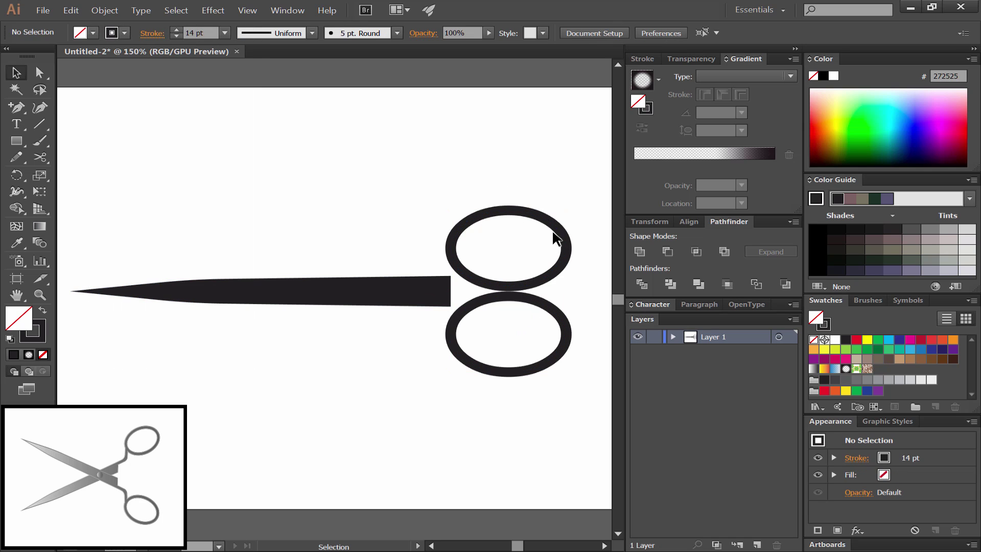
{"action": "left_click_drag", "start_coordinate": [555, 203], "coordinate": [563, 306]}
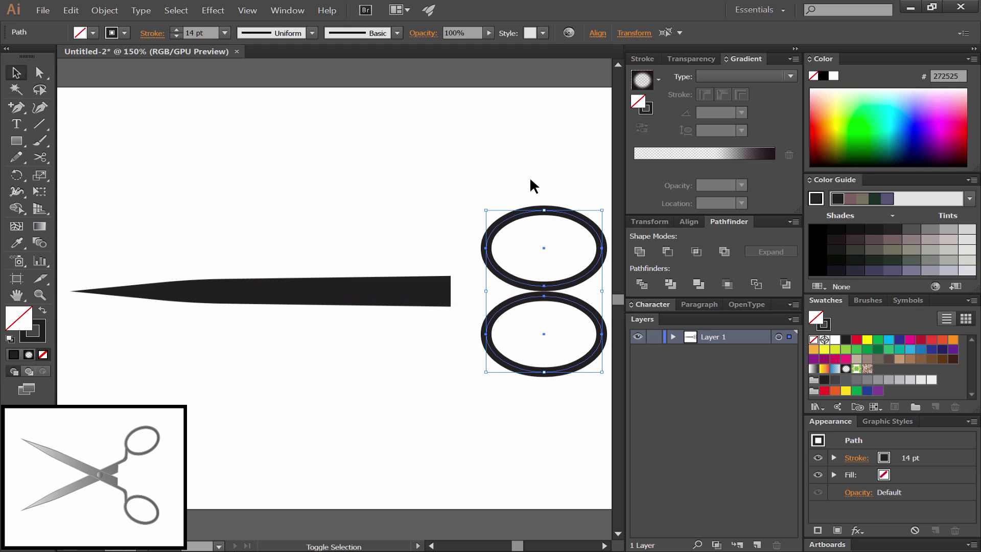
Draw a shank line from the blade to the upper ring and bend it at an added anchor.
{"action": "left_click", "coordinate": [492, 283]}
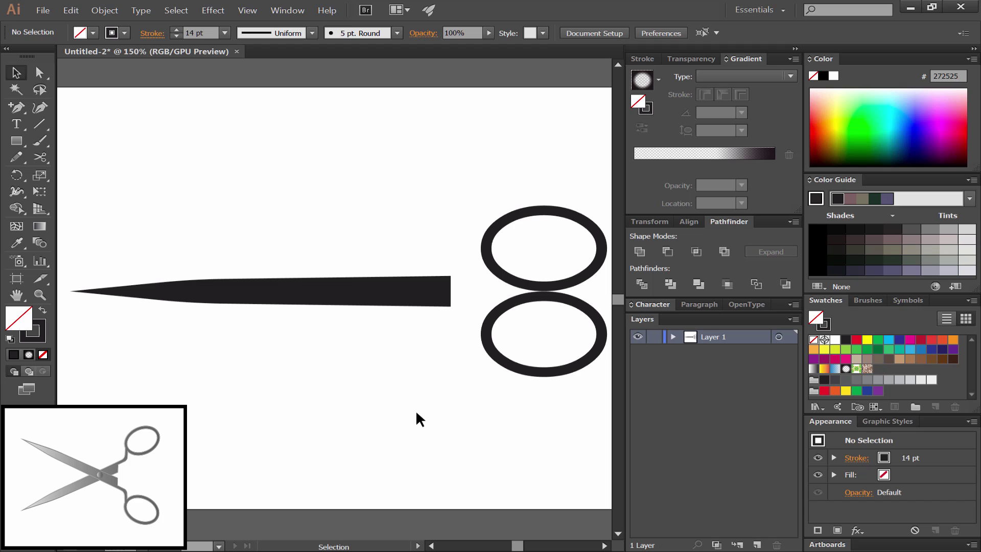
{"action": "key", "text": "backslash"}
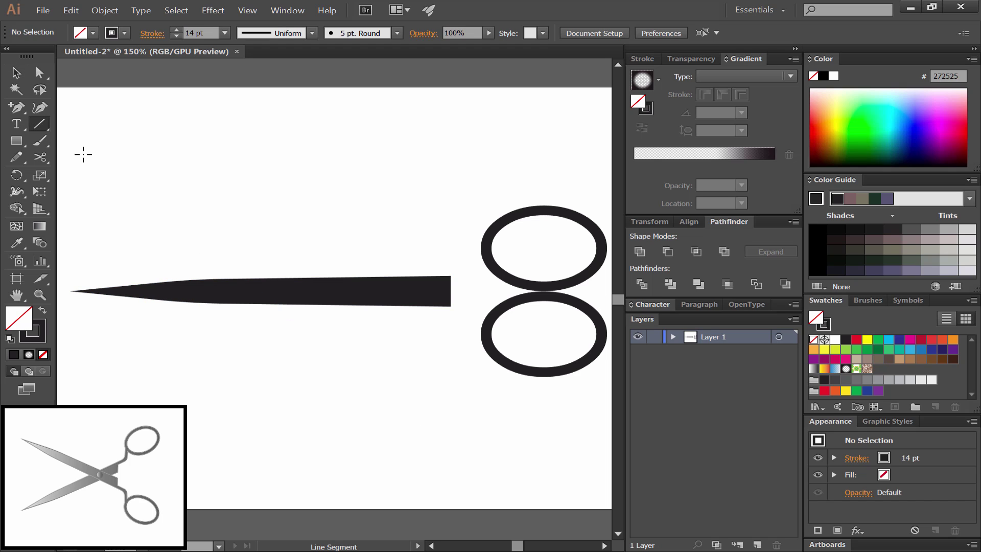
{"action": "left_click_drag", "start_coordinate": [429, 278], "coordinate": [484, 249]}
{"action": "left_click_drag", "start_coordinate": [17, 107], "coordinate": [96, 129]}
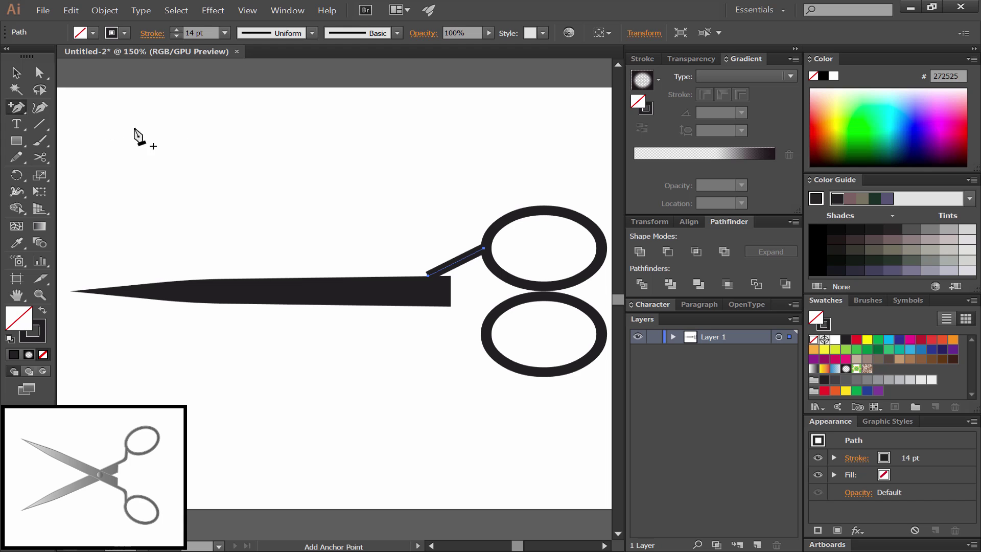
{"action": "left_click", "coordinate": [469, 258]}
{"action": "key", "text": "a"}
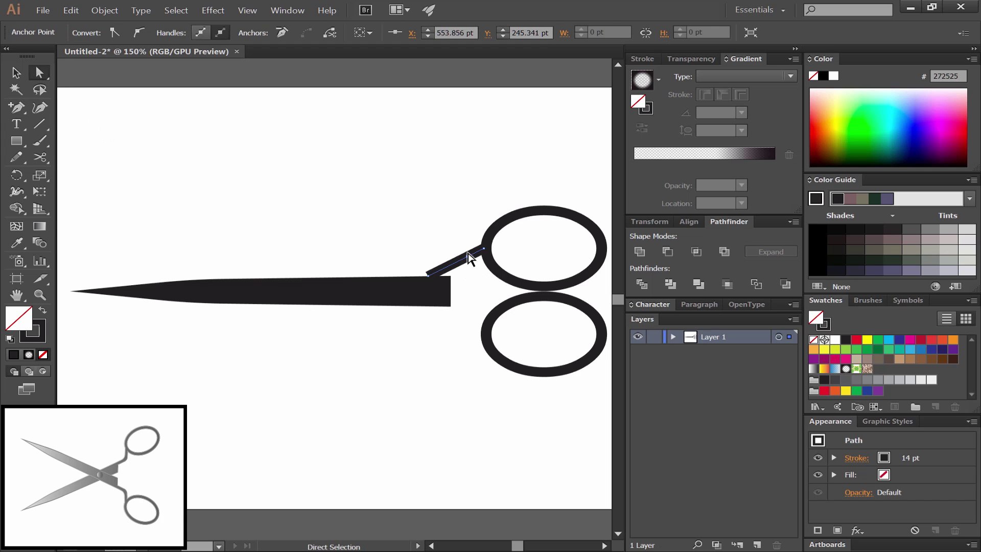
{"action": "left_click_drag", "start_coordinate": [466, 259], "coordinate": [428, 281]}
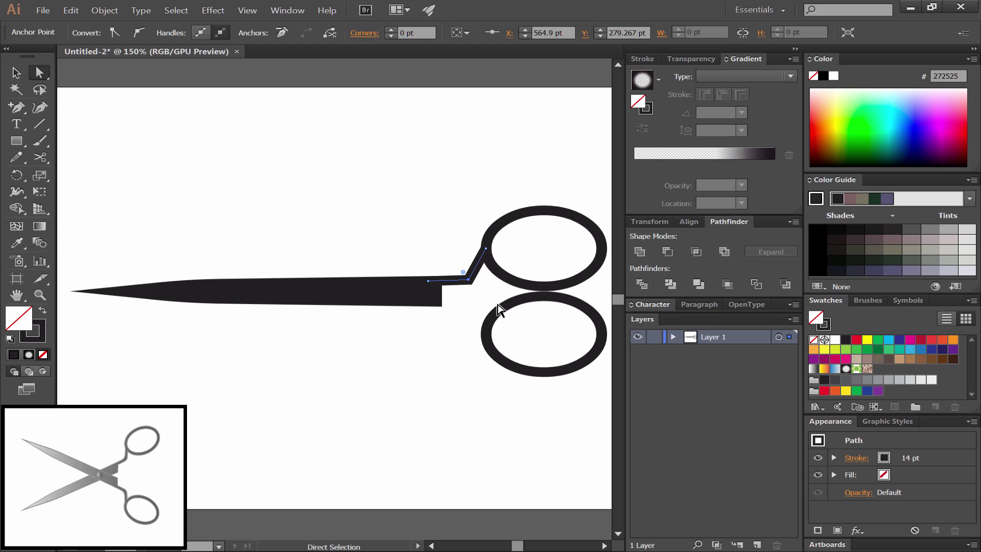
Adjust the anchor at the blade's inner lower corner, then select the blade with its shank.
{"action": "left_click", "coordinate": [473, 371]}
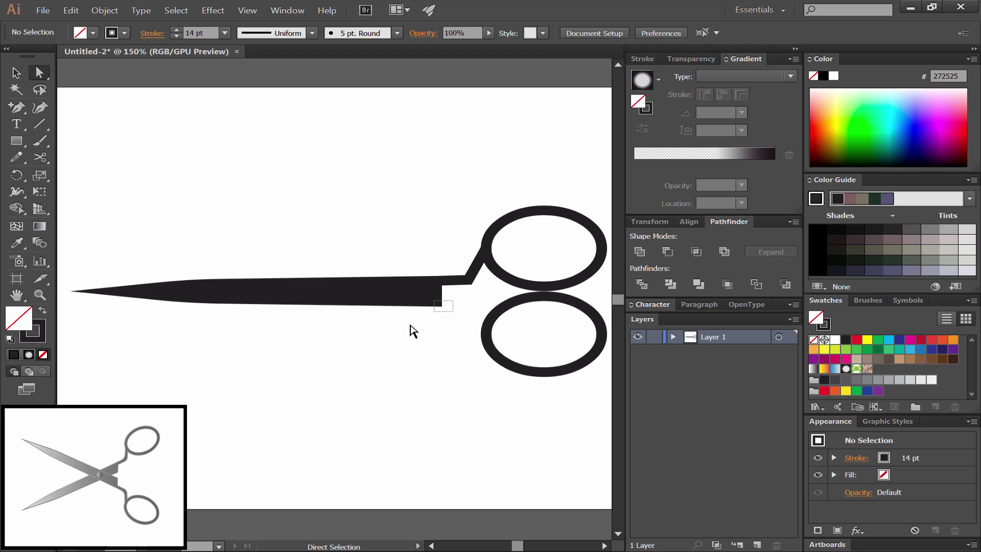
{"action": "left_click_drag", "start_coordinate": [414, 331], "coordinate": [415, 332]}
{"action": "key", "text": "ctrl"}
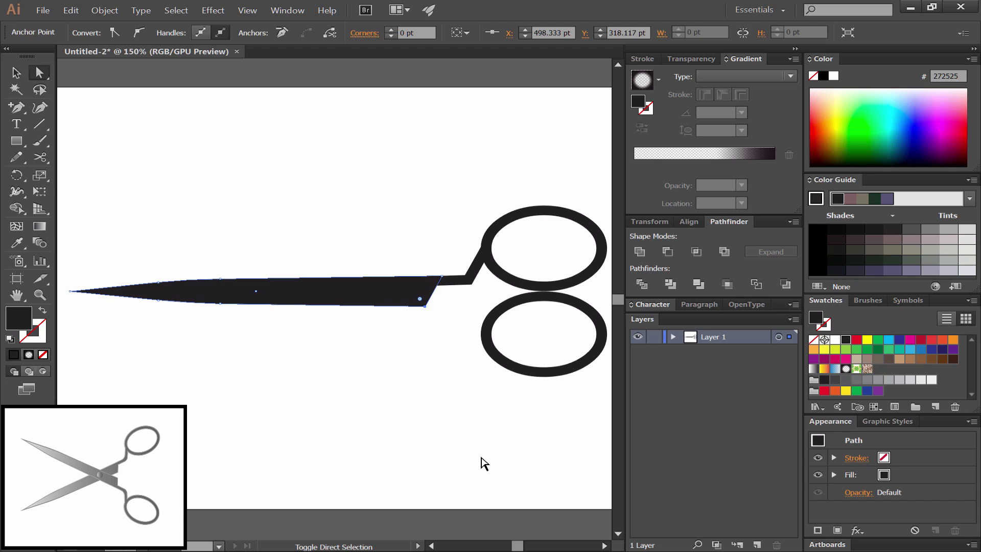
{"action": "left_click", "coordinate": [450, 230]}
{"action": "left_click_drag", "start_coordinate": [440, 263], "coordinate": [403, 339]}
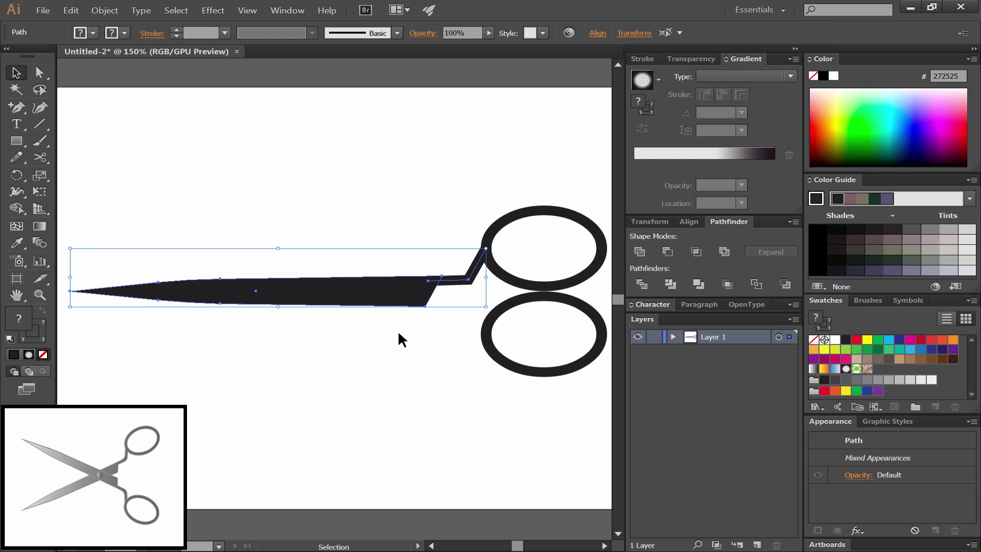
{"action": "left_click", "coordinate": [404, 345]}
{"action": "left_click", "coordinate": [443, 284]}
Group and copy the blade and shank, then paste a copy in place.
{"action": "key", "text": "a"}
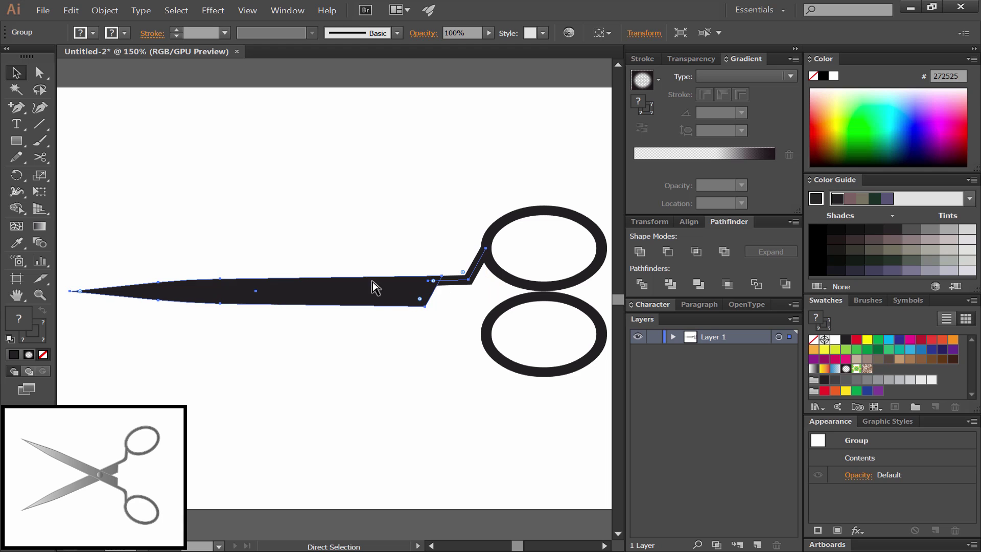
{"action": "key", "text": "v"}
{"action": "left_click", "coordinate": [72, 11]}
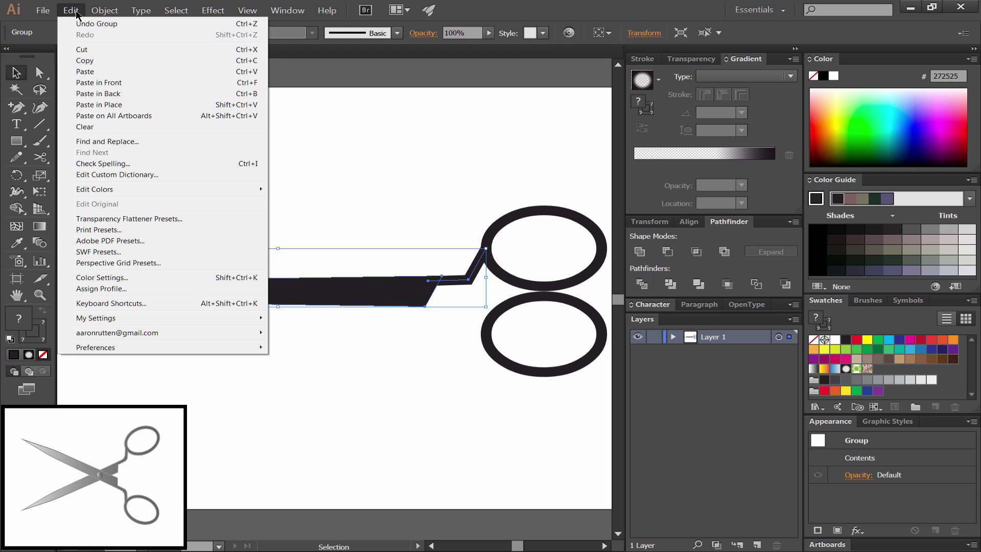
{"action": "left_click", "coordinate": [126, 105]}
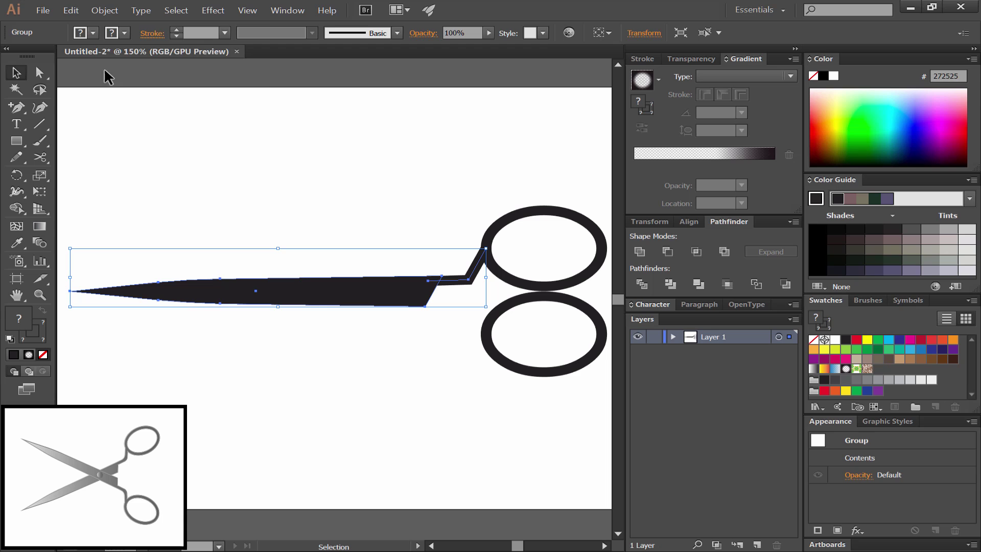
Reflect the copy across the horizontal axis and move it down to meet the lower ring.
{"action": "left_click", "coordinate": [71, 11]}
{"action": "mouse_move", "coordinate": [105, 11]}
{"action": "mouse_move", "coordinate": [132, 31]}
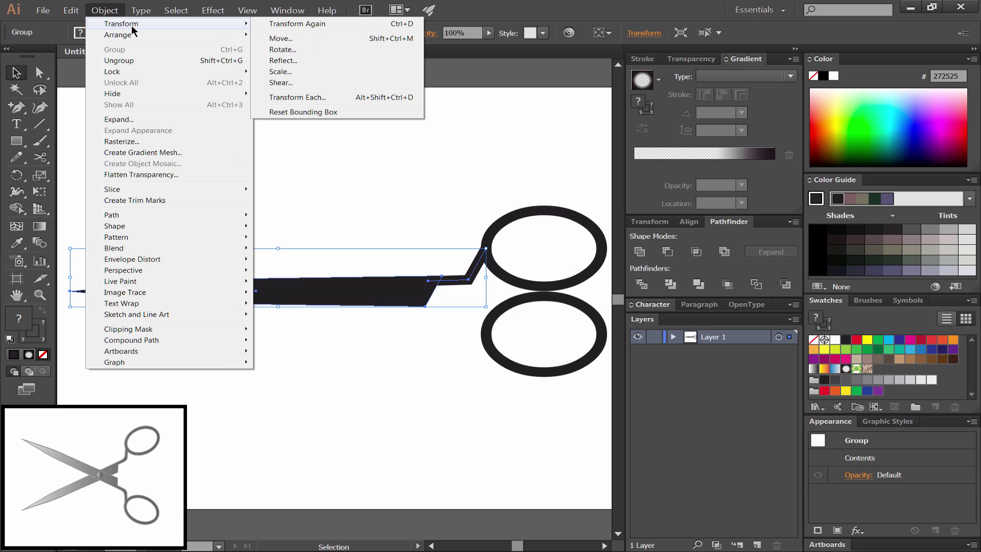
{"action": "left_click", "coordinate": [283, 60]}
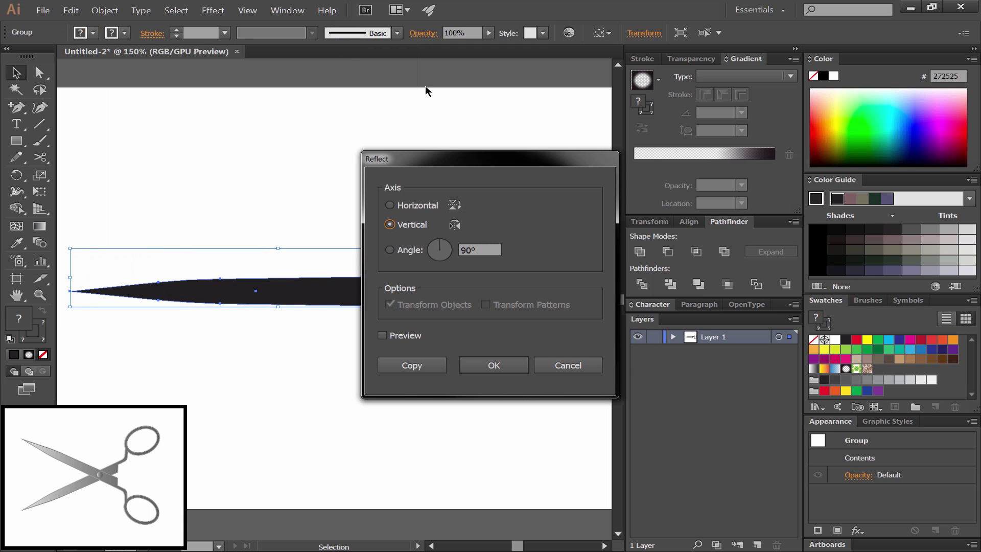
{"action": "left_click", "coordinate": [389, 205]}
{"action": "left_click", "coordinate": [494, 366]}
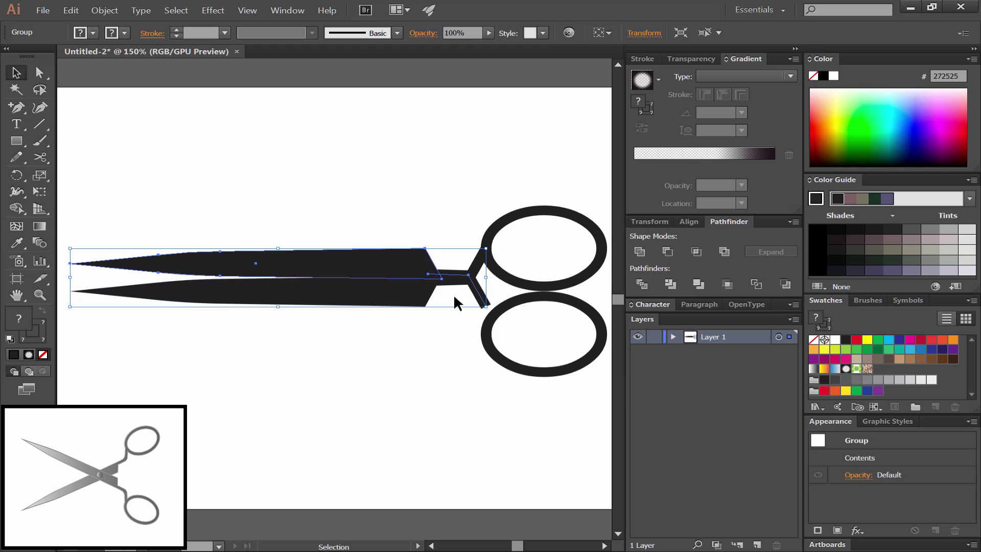
{"action": "left_click_drag", "start_coordinate": [421, 256], "coordinate": [420, 287]}
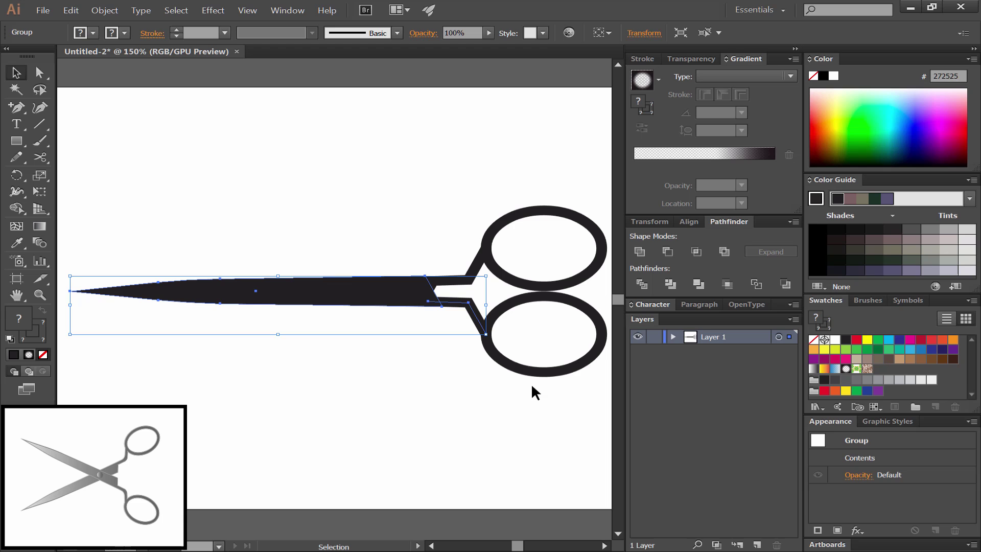
{"action": "left_click", "coordinate": [443, 196]}
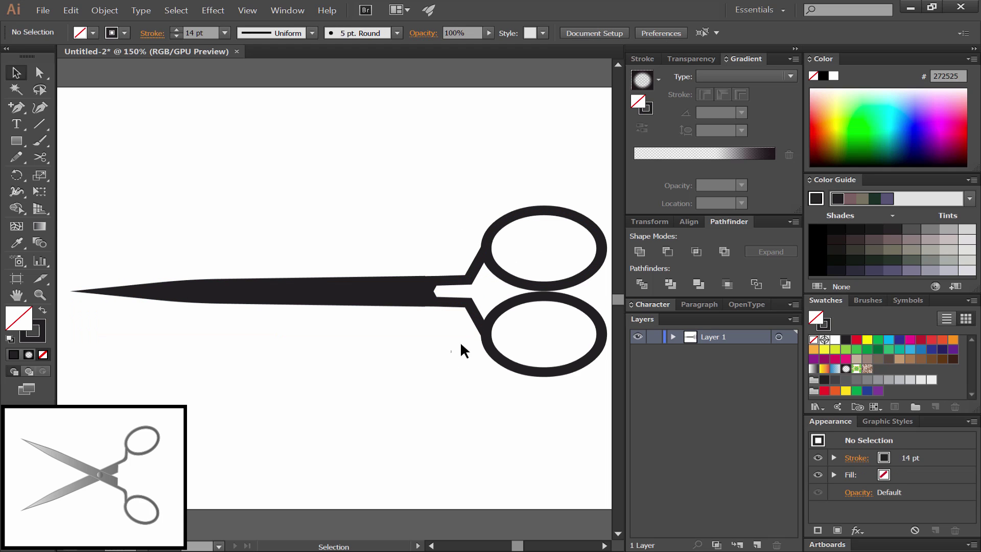
Select all of the scissors and expand their fill and stroke into shapes.
{"action": "left_click_drag", "start_coordinate": [460, 341], "coordinate": [508, 322]}
{"action": "key", "text": "a"}
{"action": "left_click", "coordinate": [504, 326]}
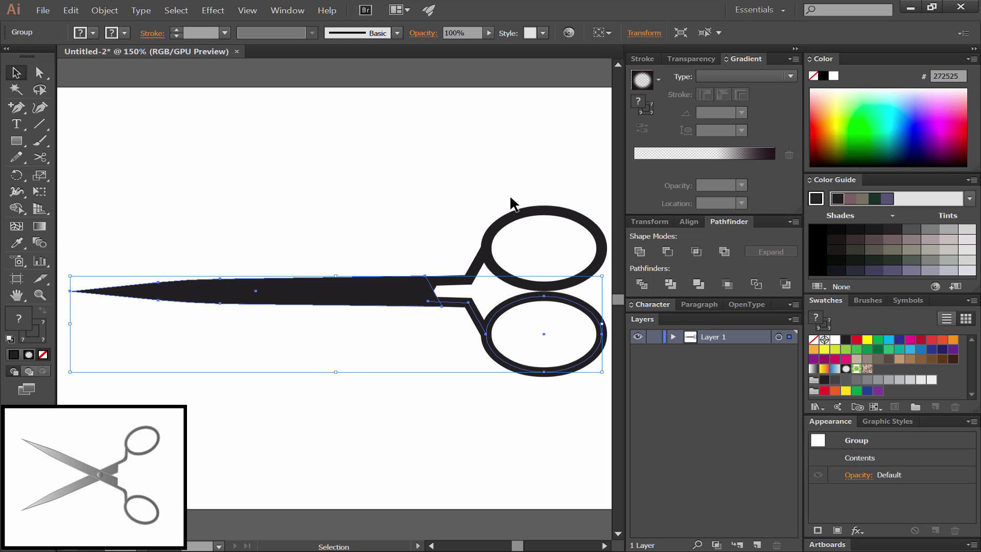
{"action": "left_click_drag", "start_coordinate": [513, 208], "coordinate": [71, 289]}
{"action": "key", "text": "v"}
{"action": "left_click", "coordinate": [512, 444]}
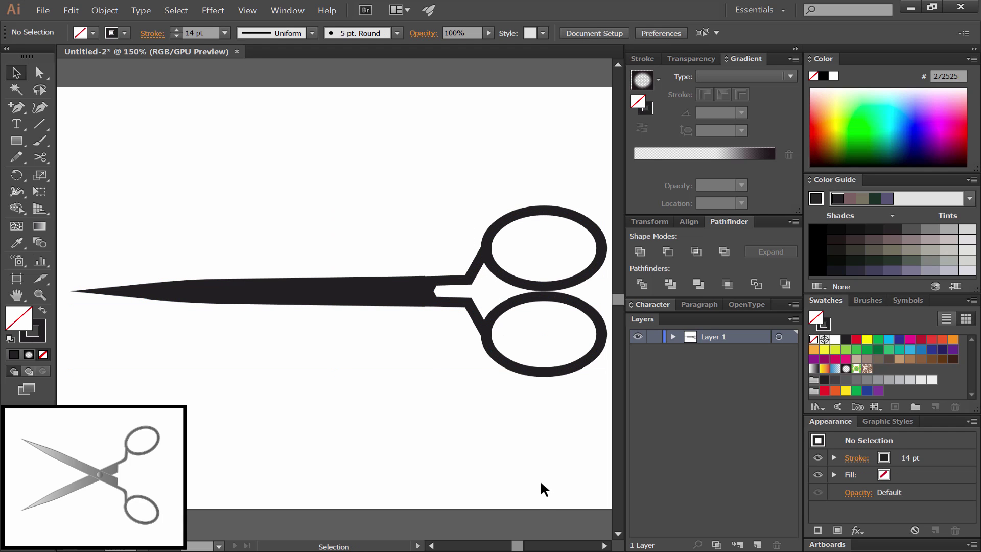
{"action": "key", "text": "ctrl+a"}
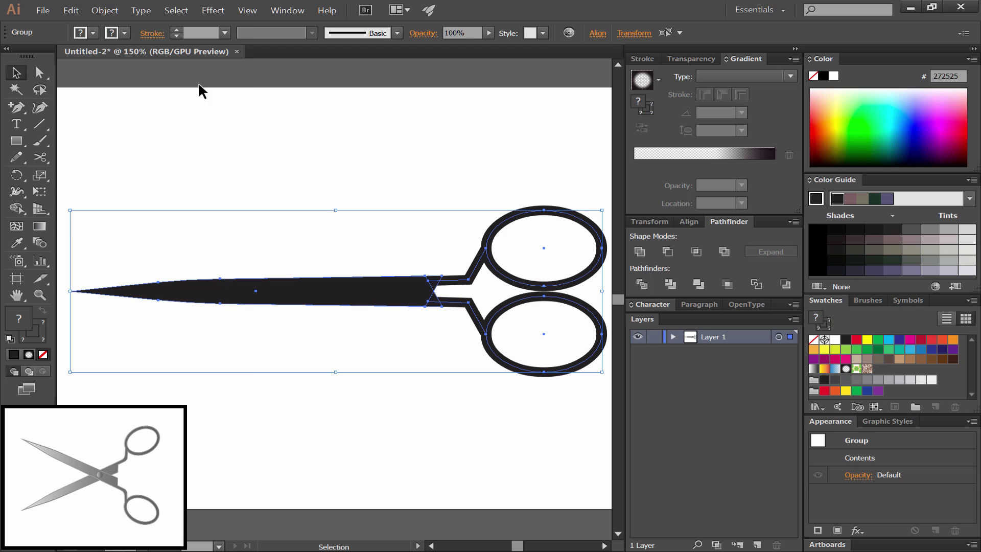
{"action": "left_click", "coordinate": [105, 10]}
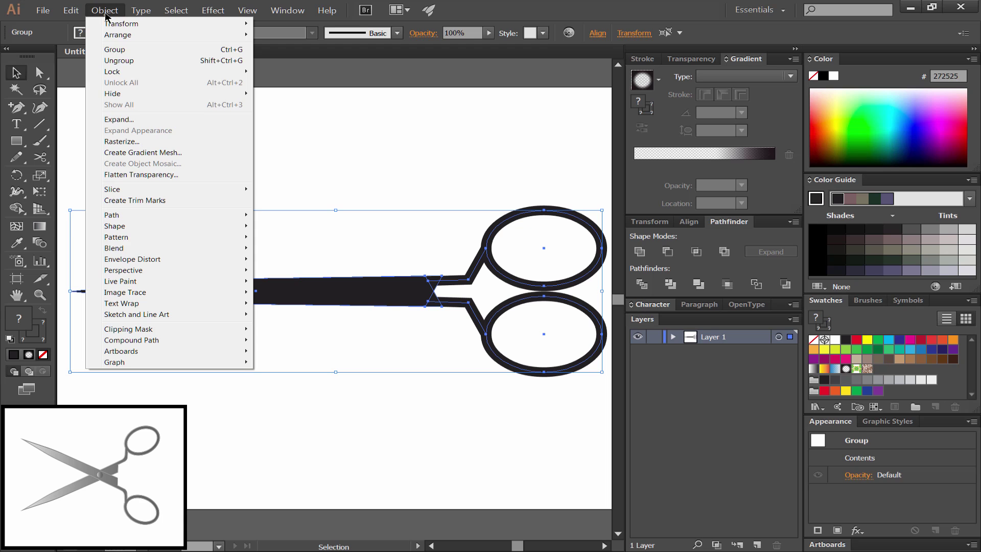
{"action": "left_click", "coordinate": [130, 121]}
{"action": "left_click", "coordinate": [452, 355]}
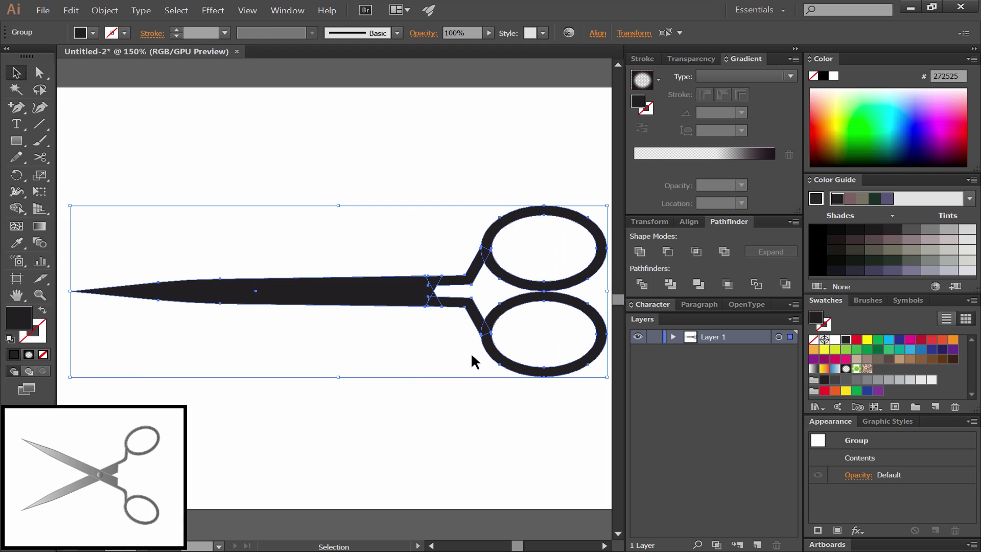
Unite the top blade with its ring, then the bottom blade with its ring, using Pathfinder.
{"action": "left_click", "coordinate": [502, 178]}
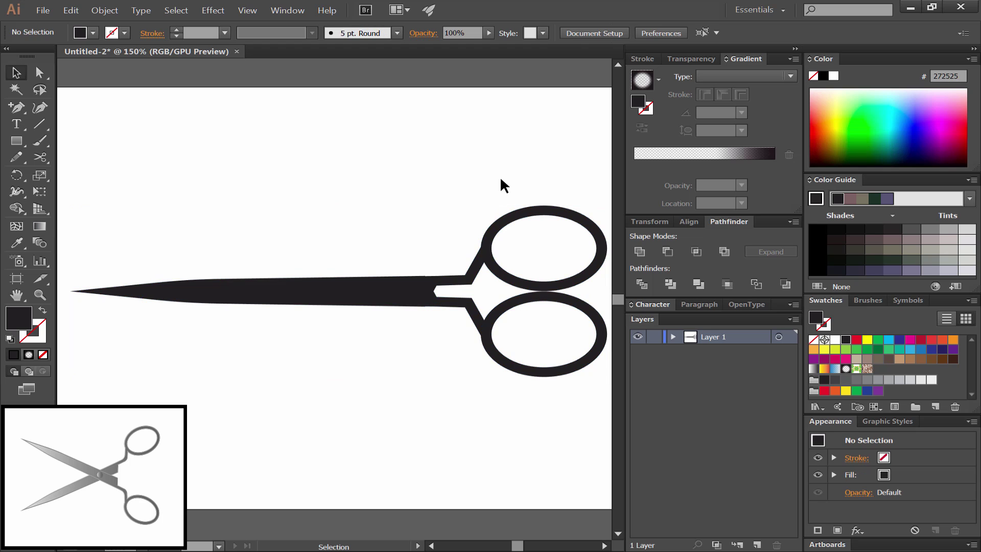
{"action": "left_click", "coordinate": [489, 245]}
{"action": "left_click", "coordinate": [649, 221]}
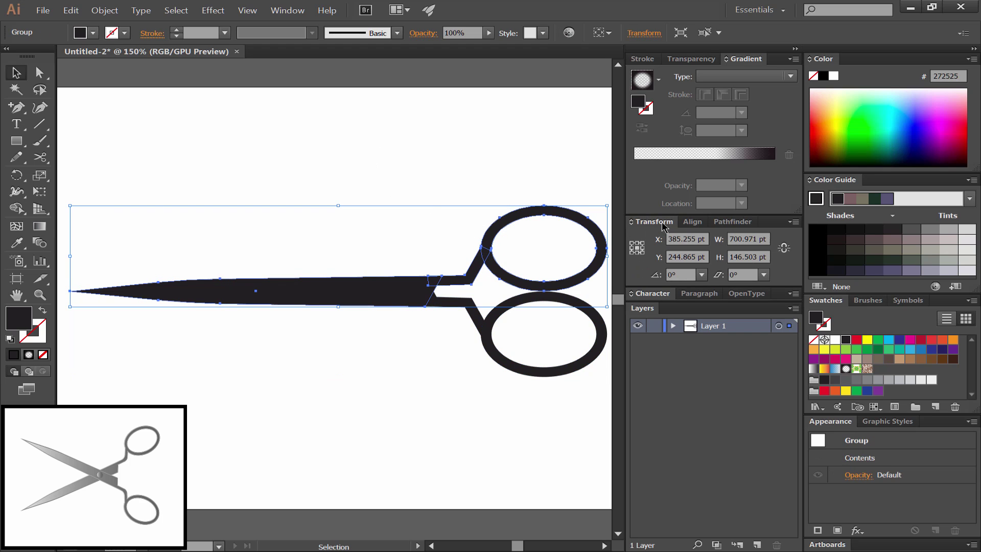
{"action": "left_click", "coordinate": [729, 223]}
{"action": "left_click", "coordinate": [639, 253]}
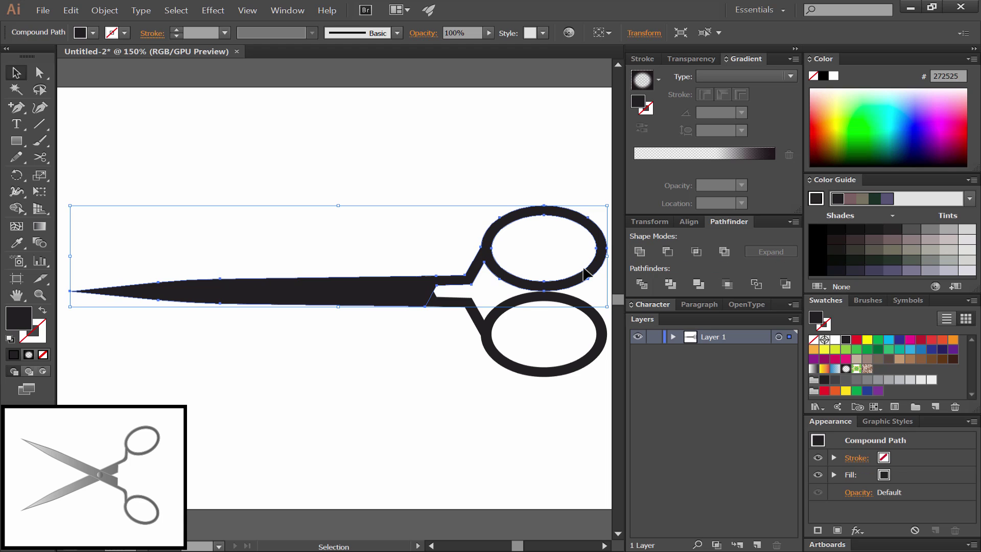
{"action": "left_click", "coordinate": [514, 311]}
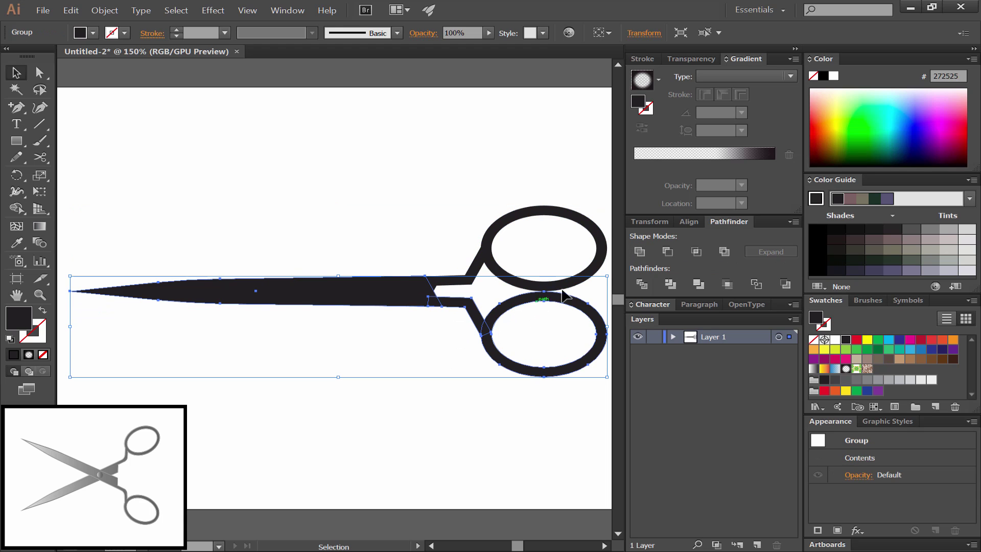
{"action": "left_click", "coordinate": [640, 252]}
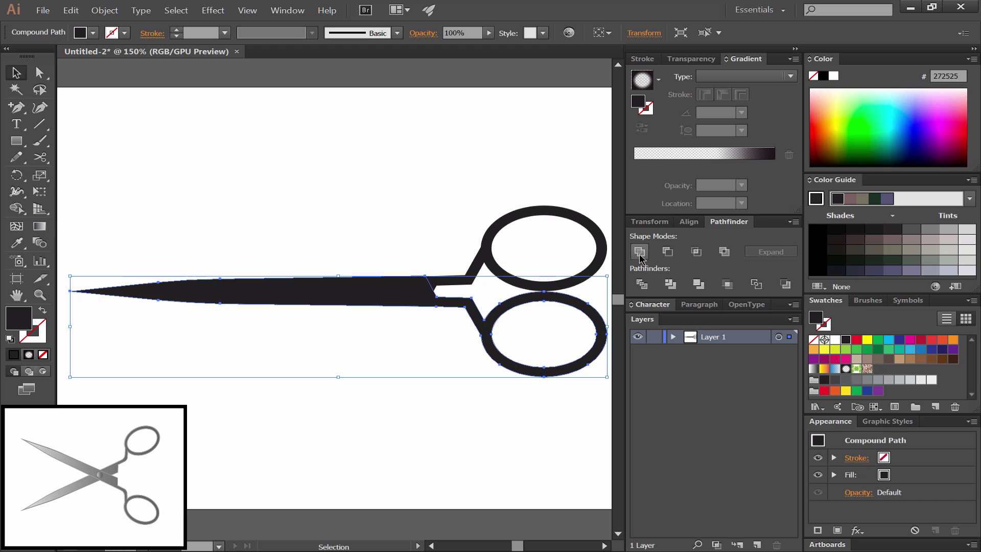
{"action": "key", "text": "ctrl+shift+a"}
Draw a small circle where the blades cross and fill it with white.
{"action": "left_click_drag", "start_coordinate": [17, 141], "coordinate": [93, 176]}
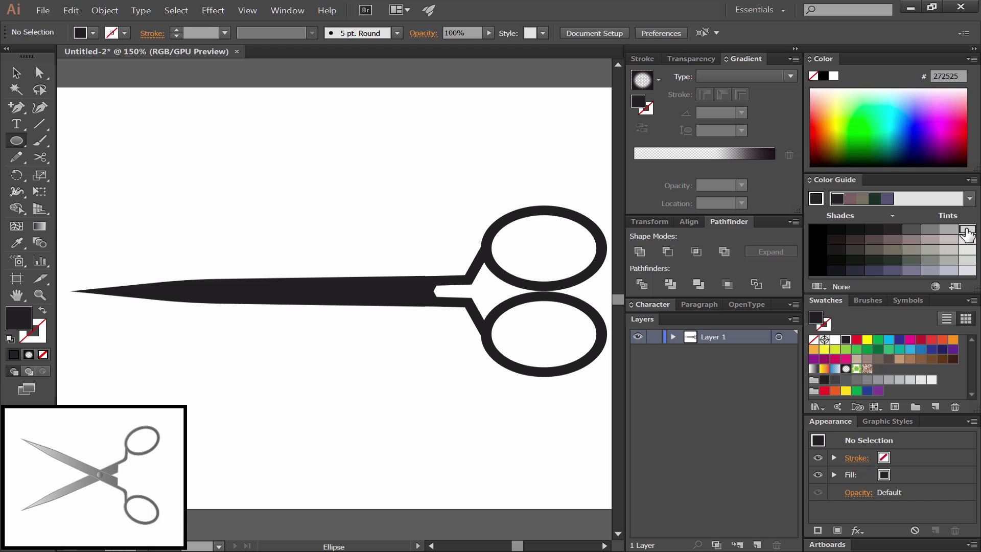
{"action": "left_click_drag", "start_coordinate": [417, 289], "coordinate": [427, 296]}
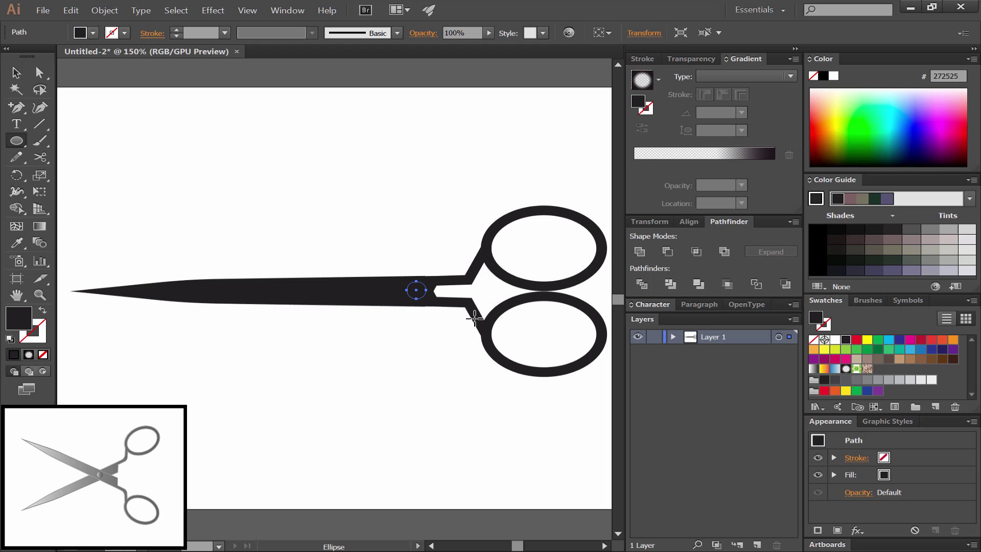
{"action": "left_click", "coordinate": [17, 73]}
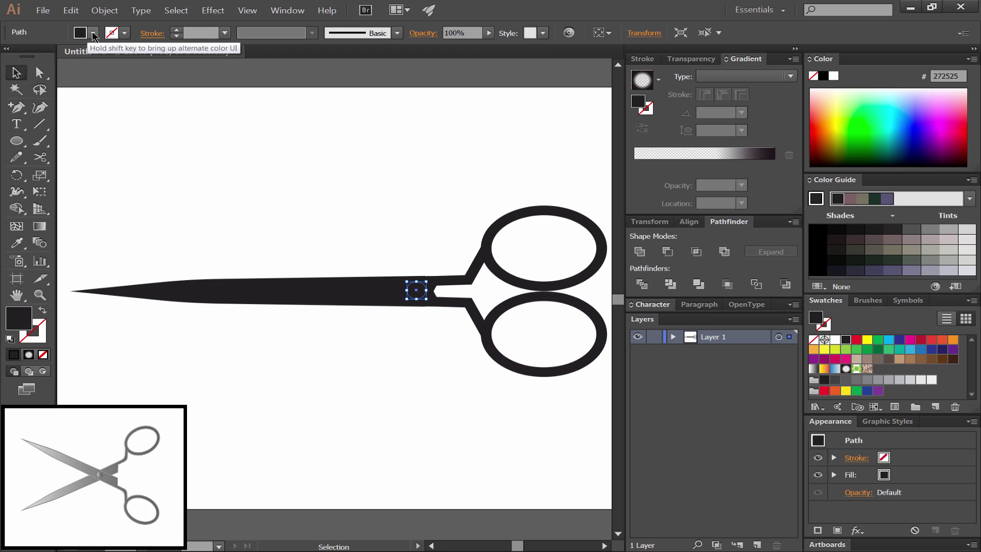
{"action": "left_click", "coordinate": [82, 33]}
{"action": "left_click", "coordinate": [31, 56]}
{"action": "left_click", "coordinate": [462, 227]}
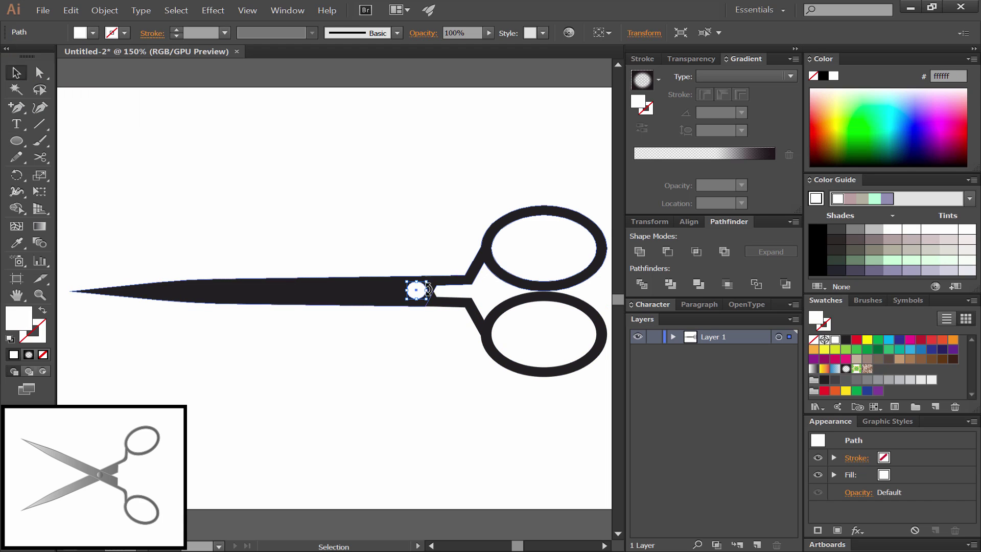
{"action": "left_click", "coordinate": [442, 261]}
{"action": "left_click", "coordinate": [416, 288]}
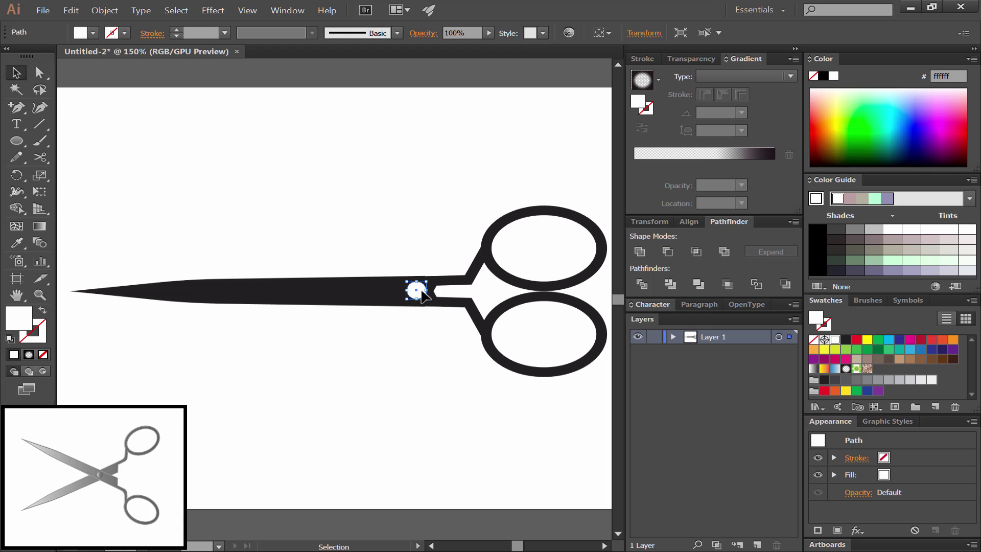
{"action": "left_click", "coordinate": [461, 249]}
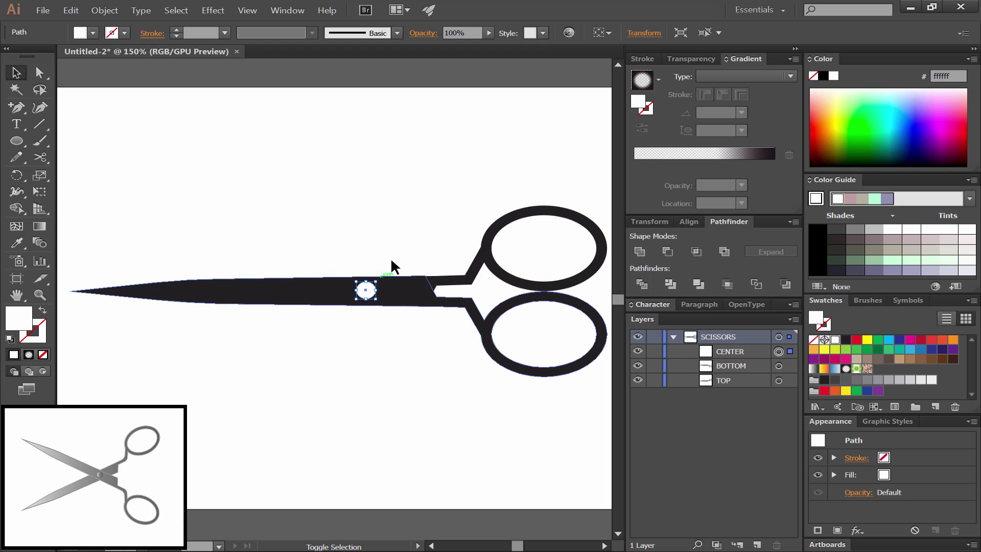
{"action": "left_click", "coordinate": [394, 266]}
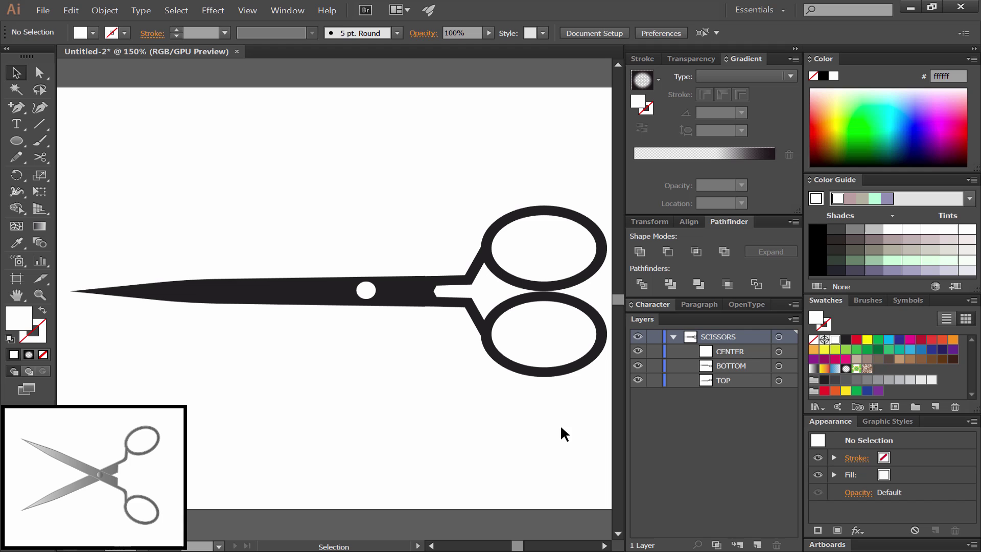
With the Rotate tool, swing the bottom blade about -20° and the top blade about 24° around the pivot.
{"action": "left_click", "coordinate": [16, 174]}
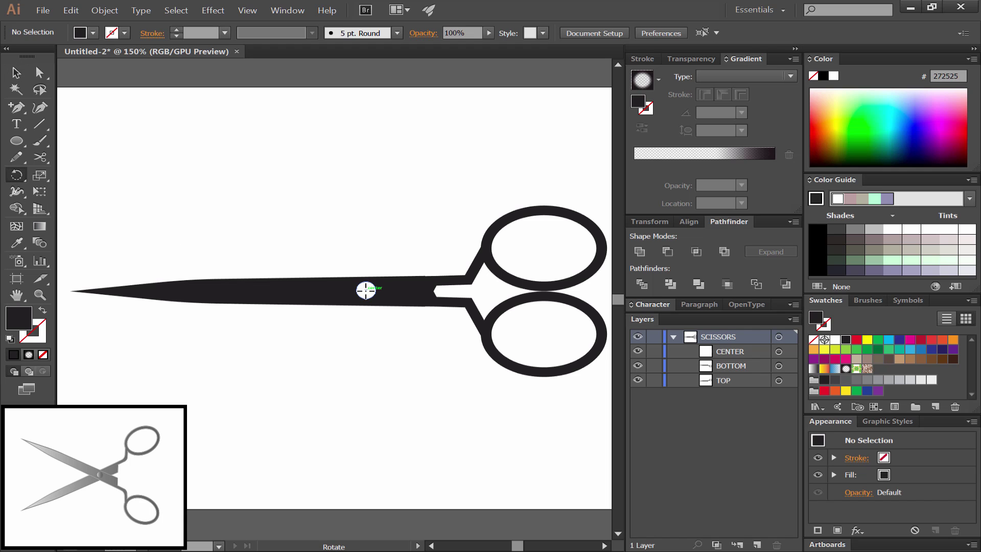
{"action": "left_click", "coordinate": [779, 366]}
{"action": "left_click_drag", "start_coordinate": [471, 307], "coordinate": [465, 350]}
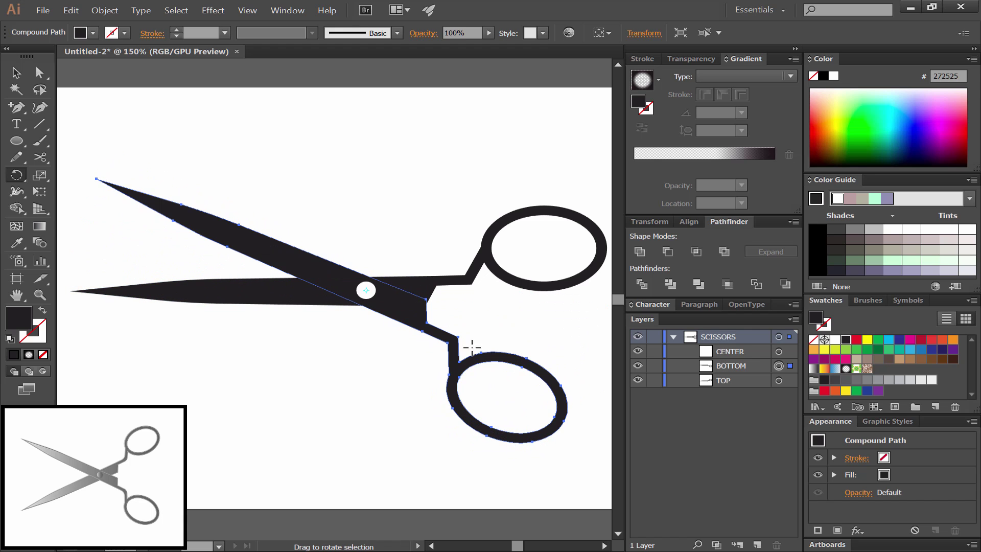
{"action": "left_click", "coordinate": [778, 380]}
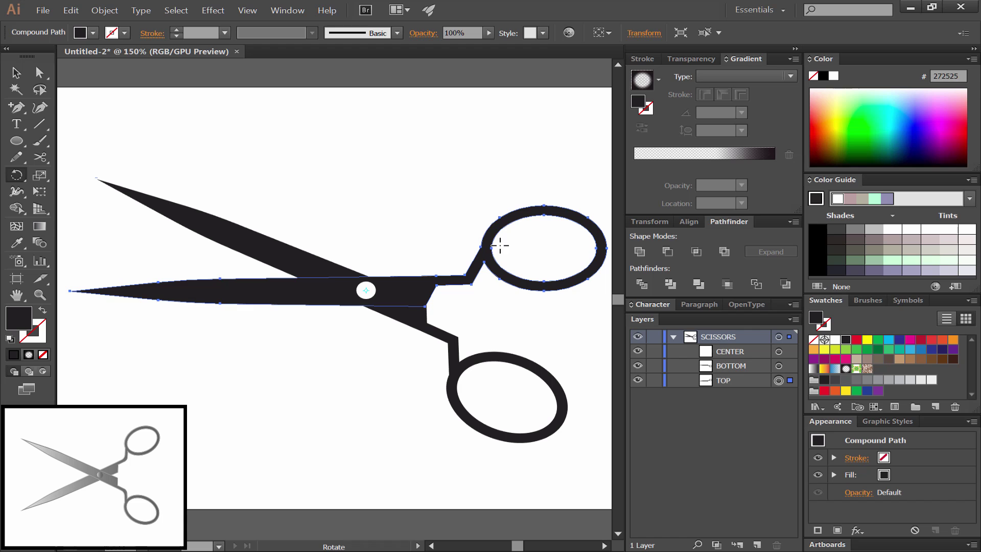
{"action": "mouse_move", "coordinate": [500, 246]}
{"action": "left_mouse_down"}
{"action": "mouse_move", "coordinate": [489, 124]}
{"action": "mouse_move", "coordinate": [508, 137]}
{"action": "left_mouse_up"}
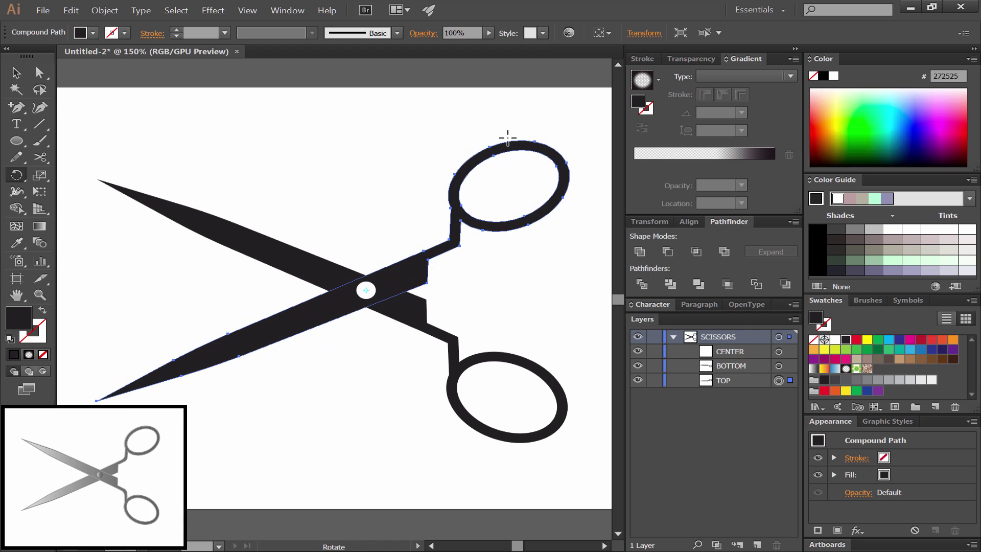
Select both blades, keep the linear gradient, and set its left stop to light gray #d0d1d3.
{"action": "key", "text": "v"}
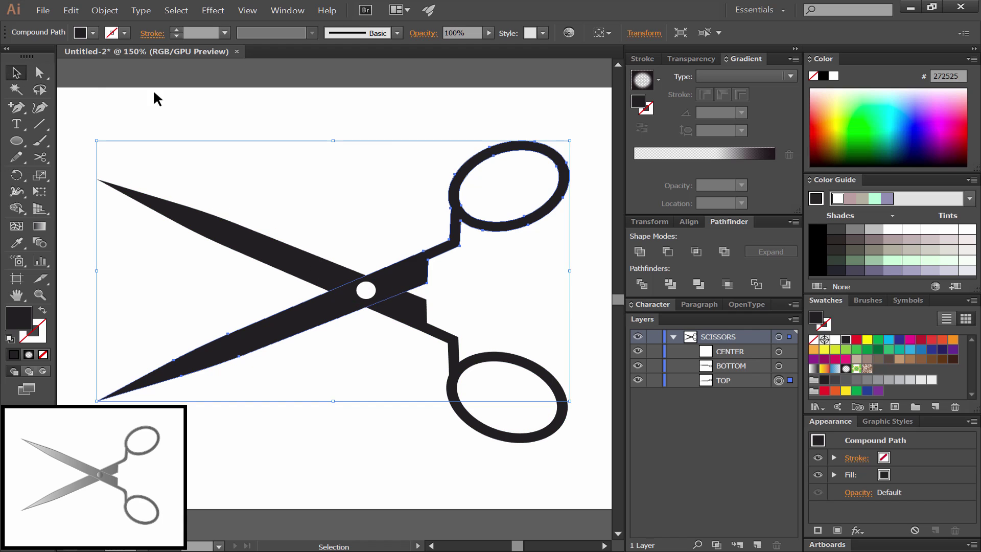
{"action": "left_click", "coordinate": [436, 167]}
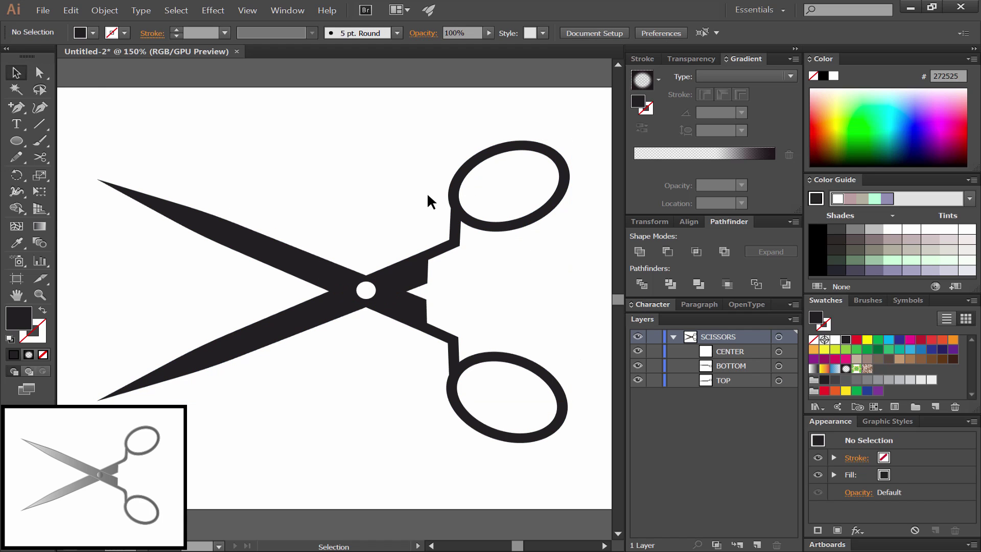
{"action": "left_click", "coordinate": [402, 334]}
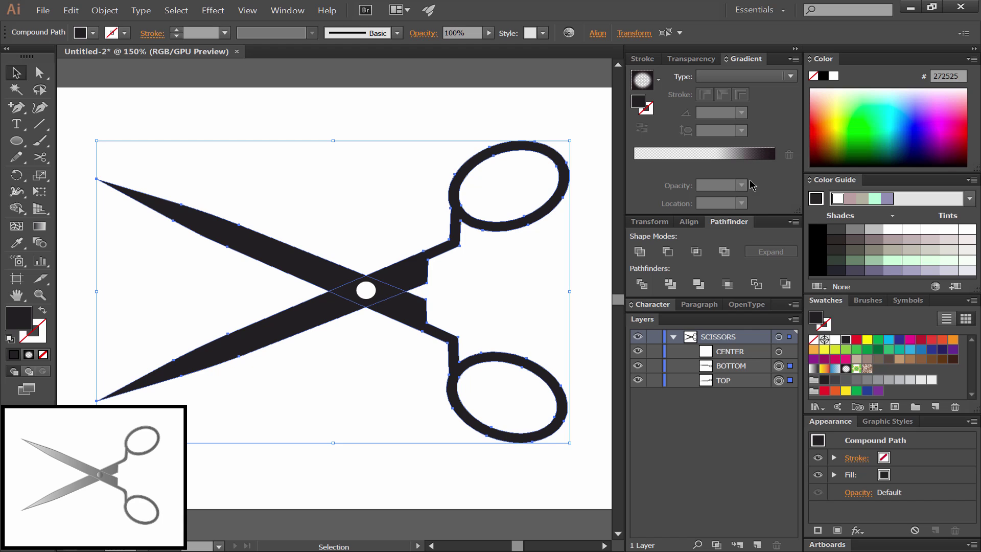
{"action": "left_click", "coordinate": [706, 157]}
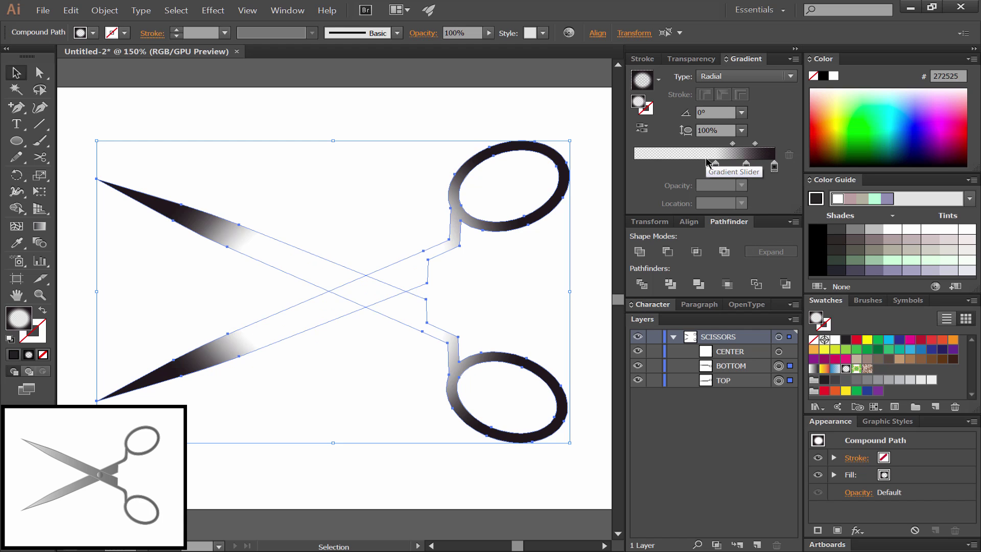
{"action": "key", "text": "ctrl+z"}
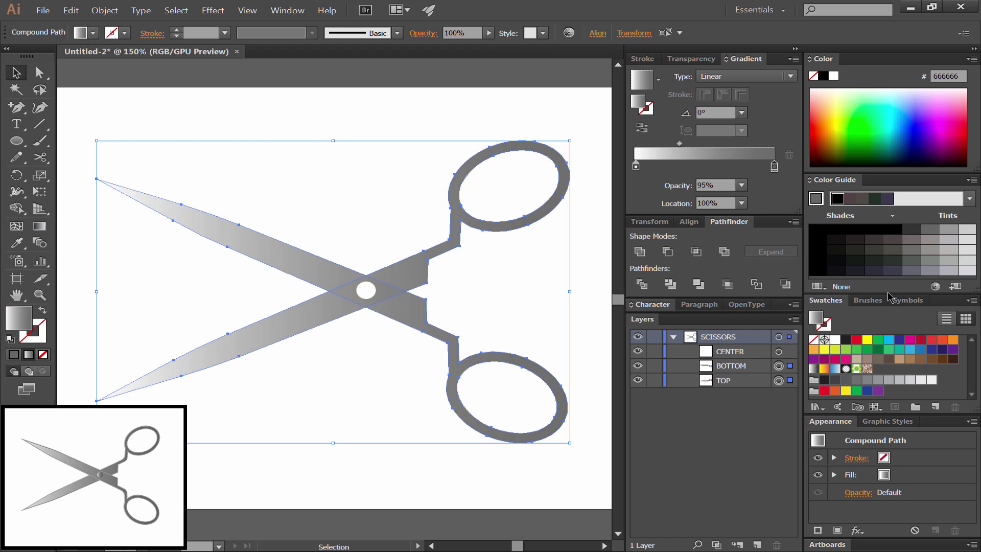
{"action": "left_click", "coordinate": [910, 380]}
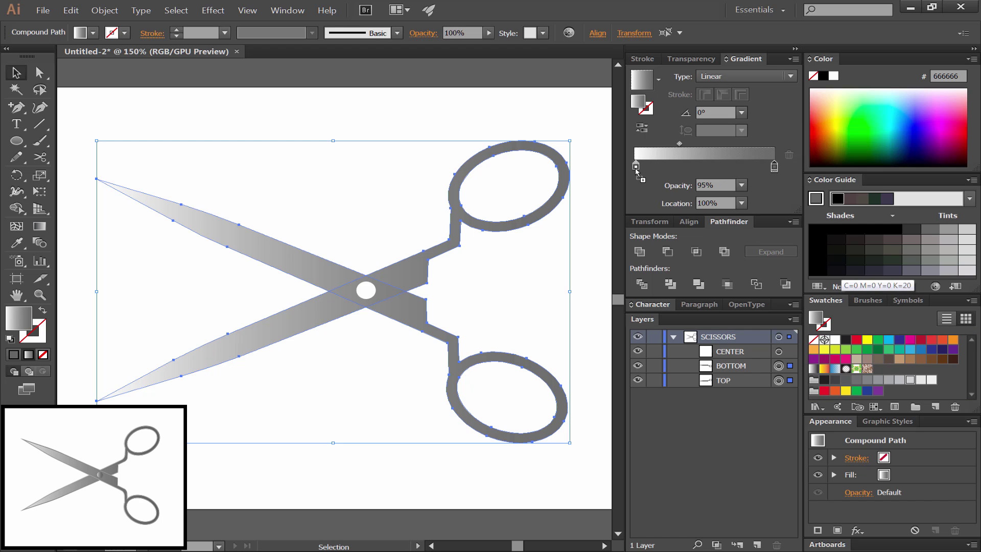
{"action": "left_click_drag", "start_coordinate": [637, 173], "coordinate": [636, 168]}
{"action": "left_click", "coordinate": [565, 122]}
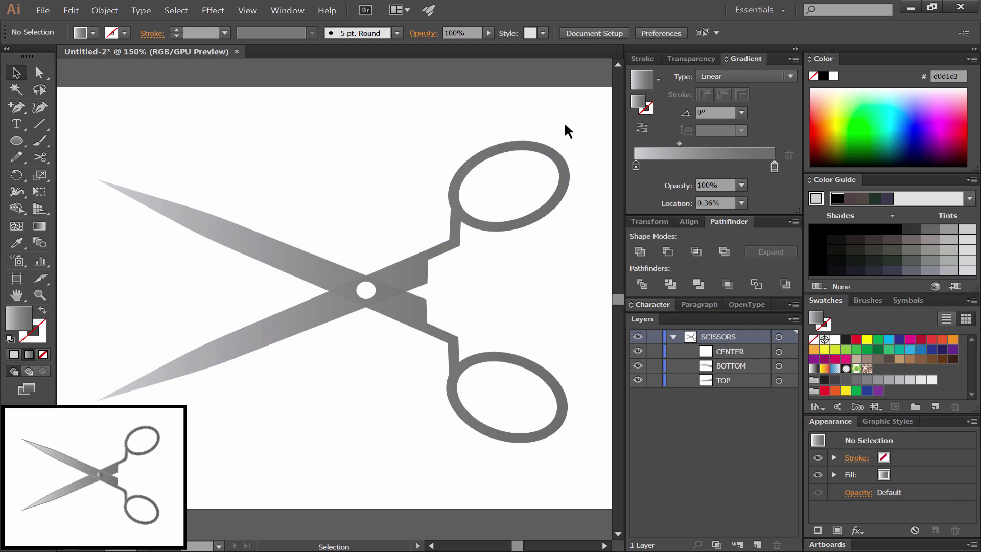
{"action": "left_click_drag", "start_coordinate": [560, 121], "coordinate": [430, 309]}
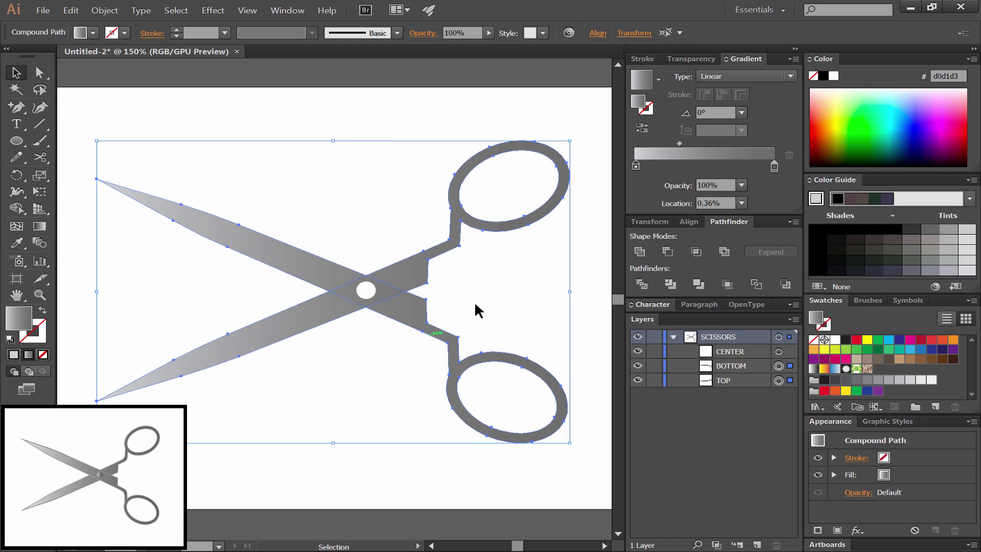
Set both gradient stops to 100% opacity, then reselect the blades and rings.
{"action": "double_click", "coordinate": [775, 166]}
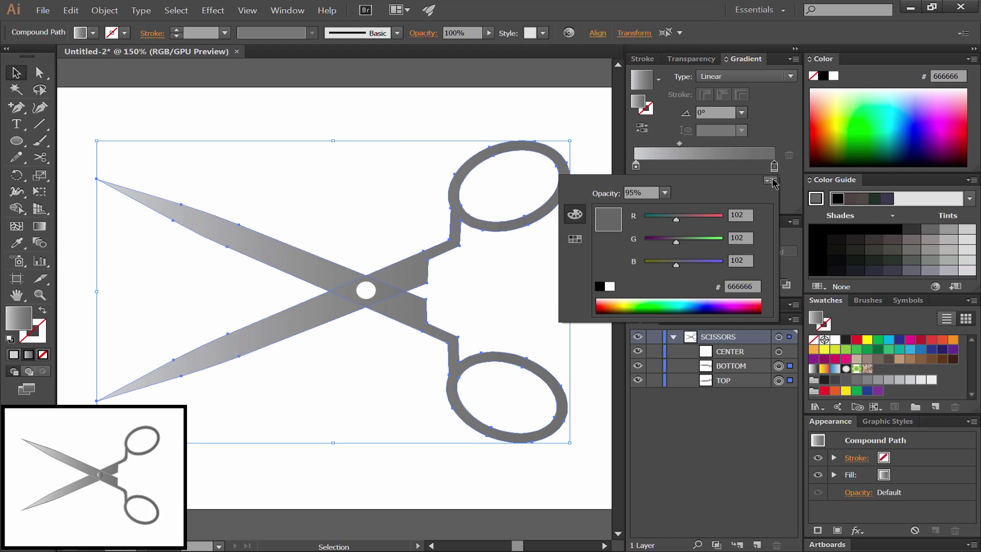
{"action": "key", "text": "Escape"}
{"action": "left_click", "coordinate": [742, 185]}
{"action": "left_click", "coordinate": [769, 353]}
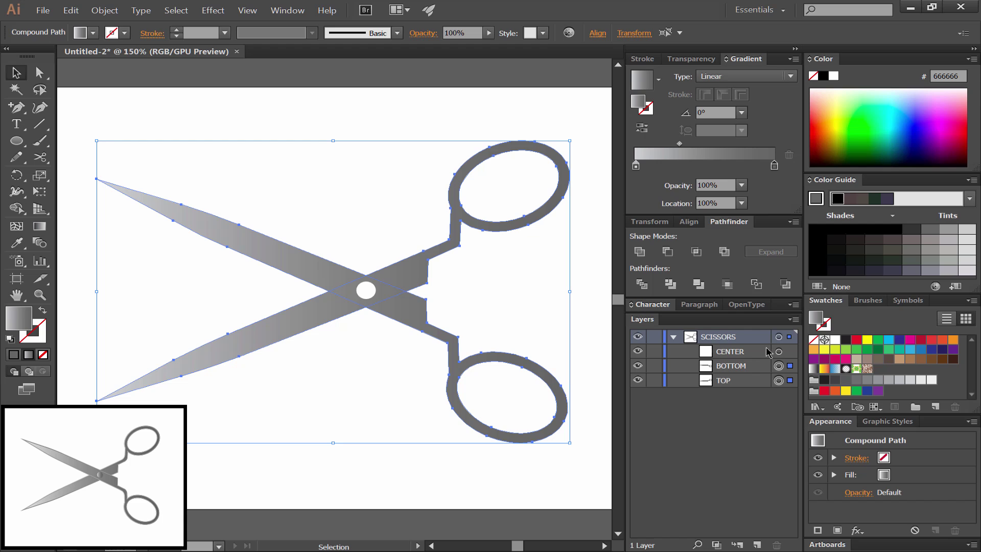
{"action": "left_click", "coordinate": [635, 166]}
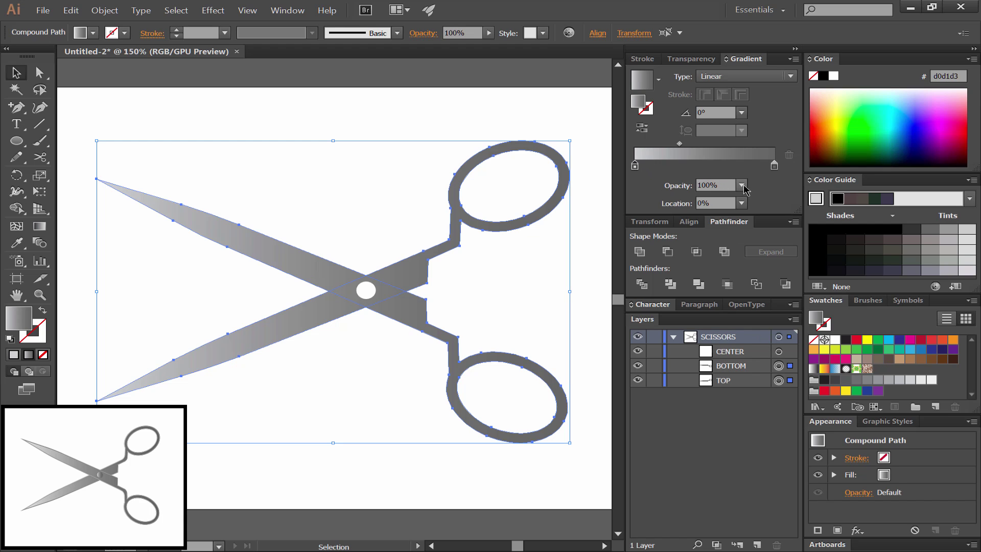
{"action": "left_click", "coordinate": [742, 185]}
{"action": "left_click", "coordinate": [769, 353]}
{"action": "left_click", "coordinate": [563, 117]}
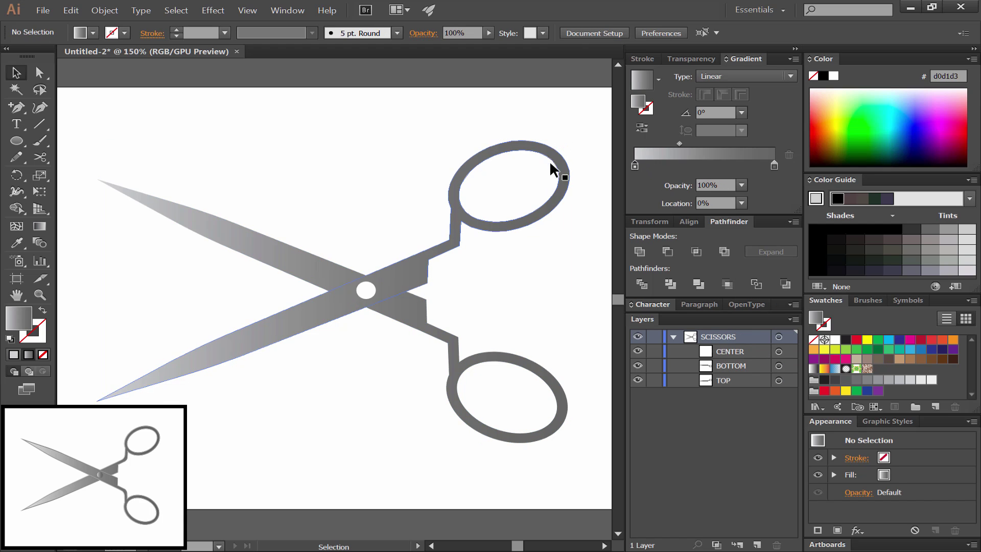
{"action": "left_click_drag", "start_coordinate": [500, 113], "coordinate": [442, 372]}
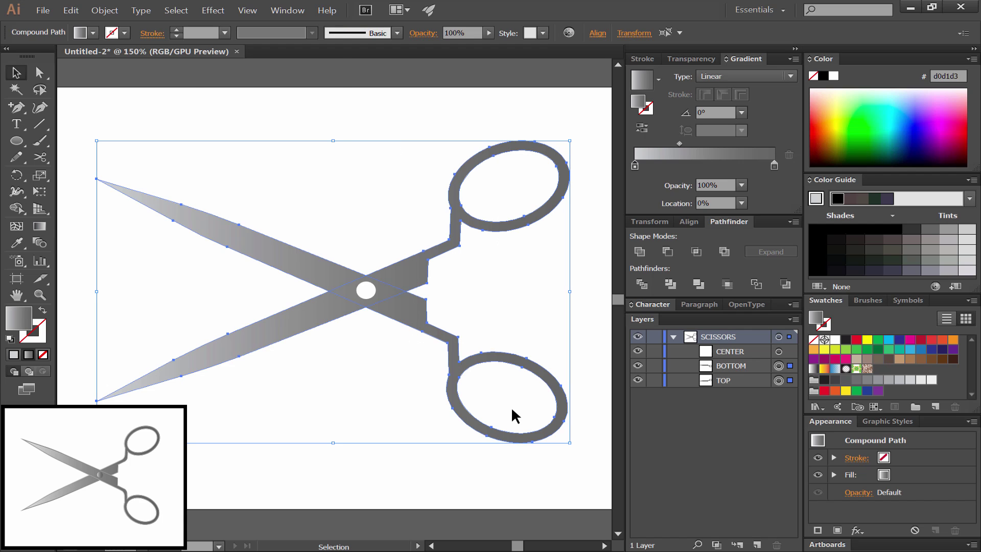
Apply 3D Extrude & Bevel at Front position with a 3 pt Tall-Round bevel and the light on the left.
{"action": "left_click", "coordinate": [213, 10]}
{"action": "mouse_move", "coordinate": [293, 79]}
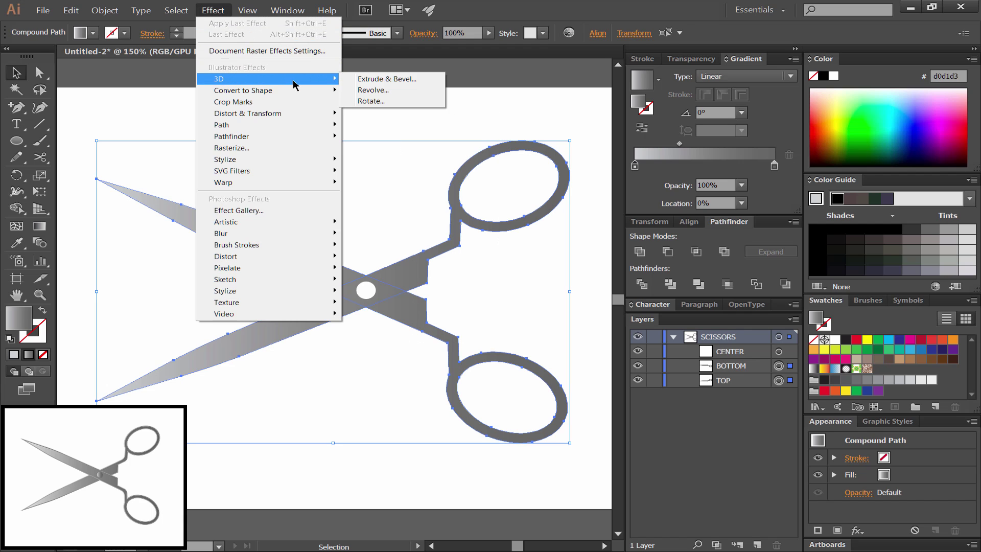
{"action": "left_click", "coordinate": [400, 79]}
{"action": "left_click", "coordinate": [631, 32]}
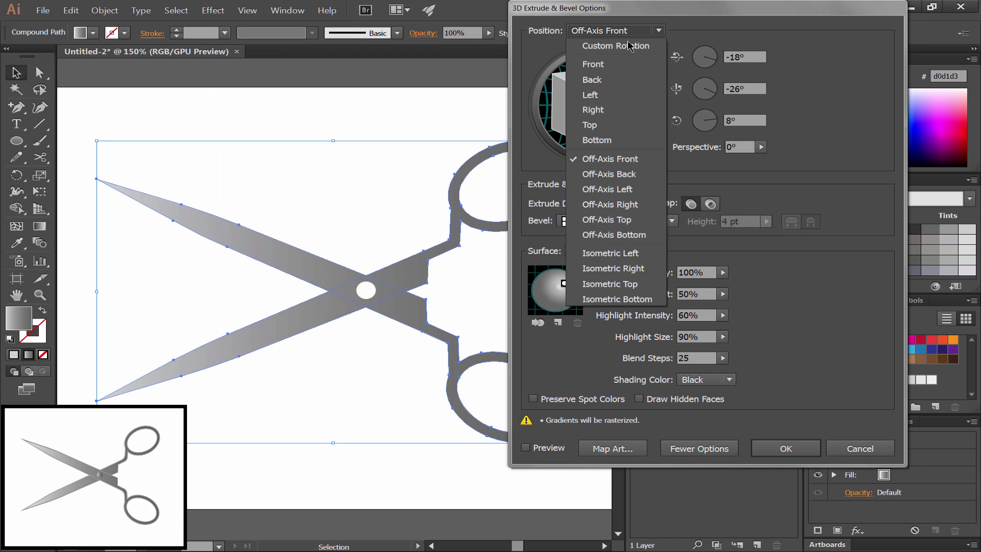
{"action": "left_click", "coordinate": [613, 64]}
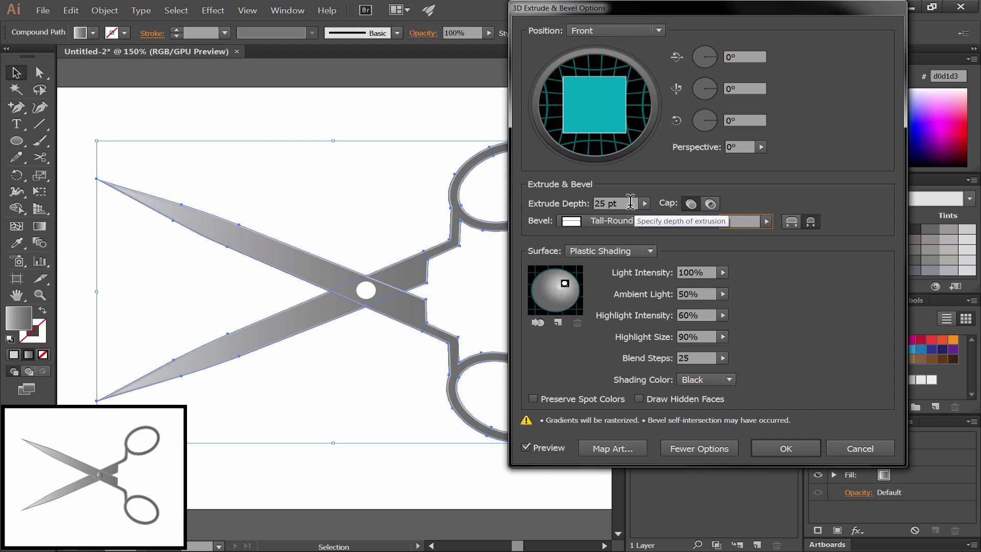
{"action": "key", "text": "shift+Tab"}
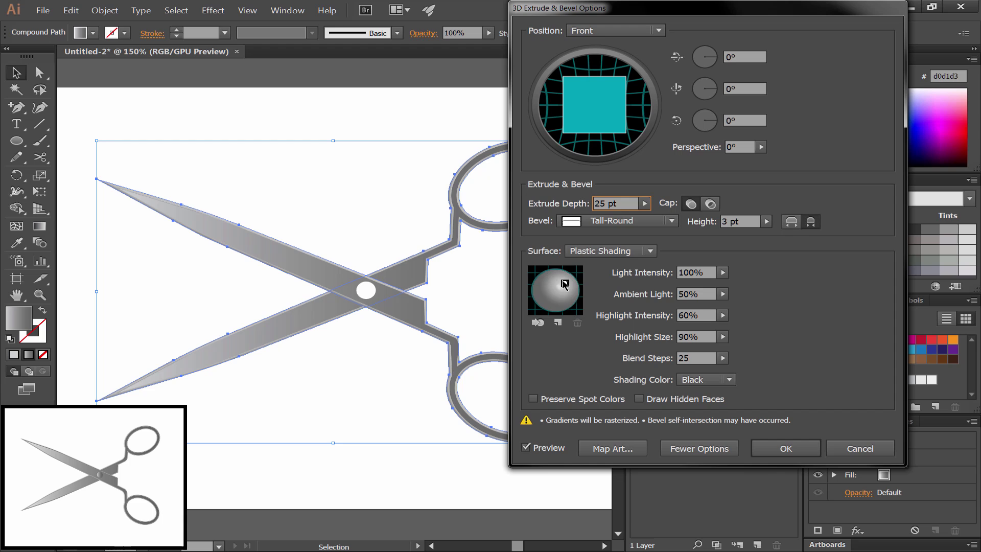
{"action": "left_click_drag", "start_coordinate": [565, 284], "coordinate": [538, 289]}
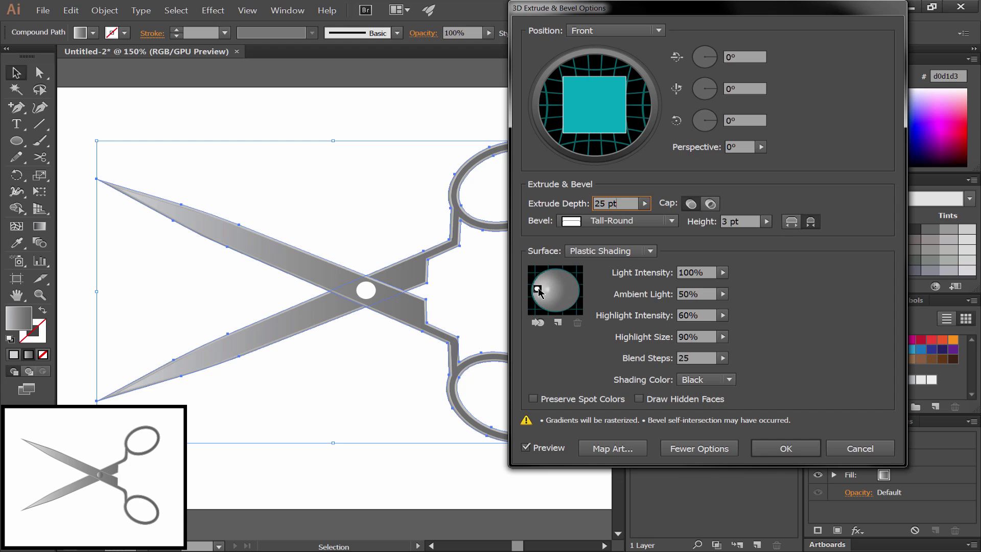
{"action": "left_click", "coordinate": [800, 449]}
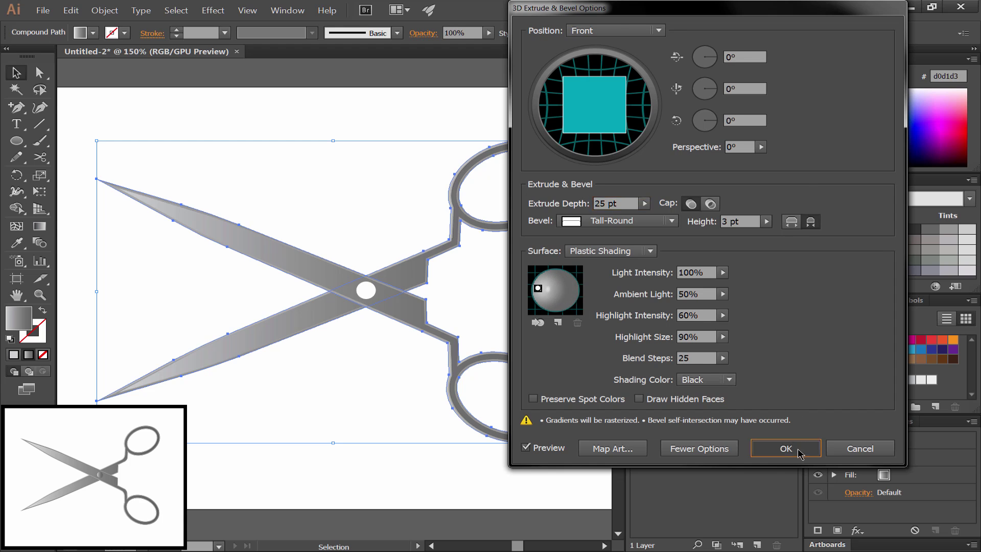
Fill the pivot circle with the gray gradient swatch.
{"action": "left_click", "coordinate": [569, 125]}
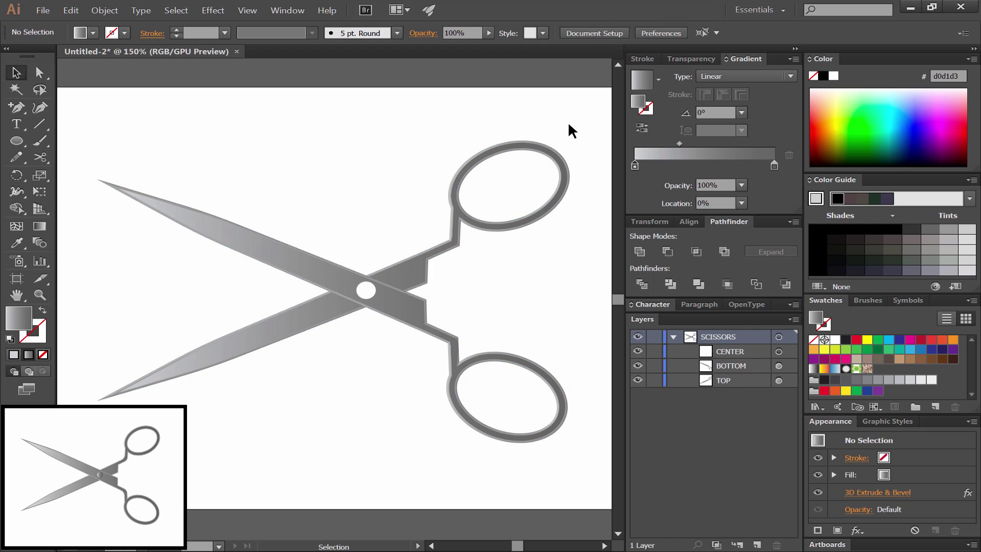
{"action": "left_click", "coordinate": [367, 291]}
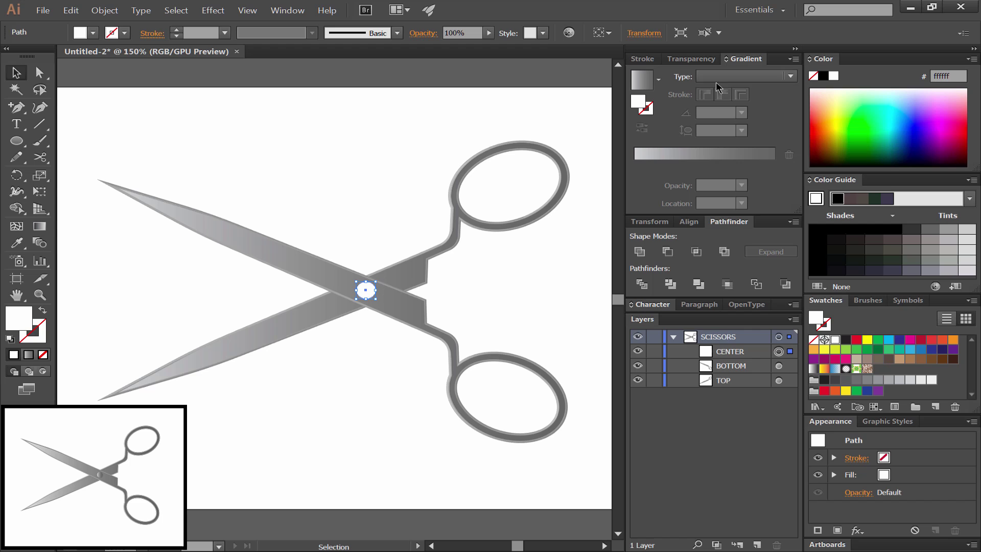
{"action": "left_click", "coordinate": [644, 80]}
{"action": "left_click", "coordinate": [425, 151]}
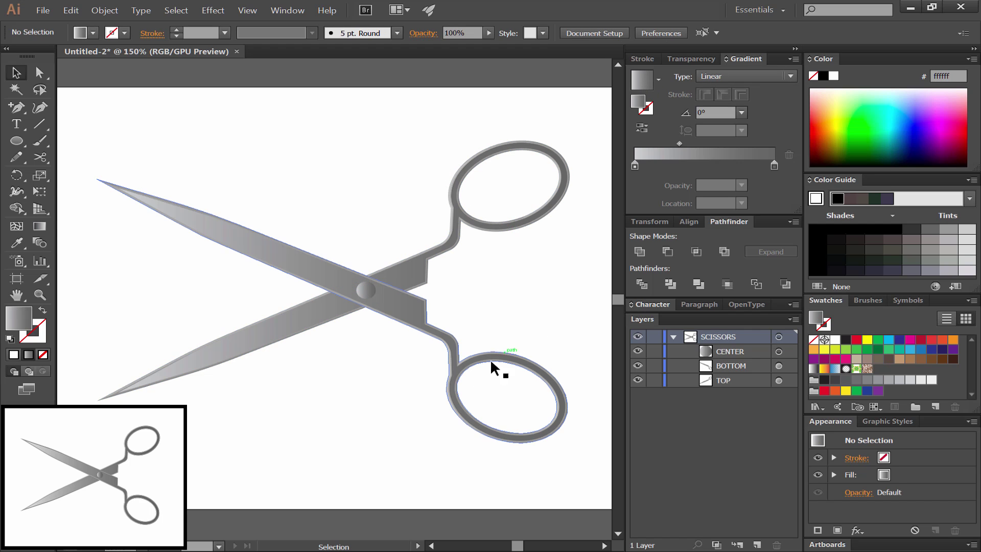
{"action": "left_click", "coordinate": [369, 289]}
Open Stylize > Drop Shadow for the pivot circle with preview turned on.
{"action": "left_click", "coordinate": [213, 10]}
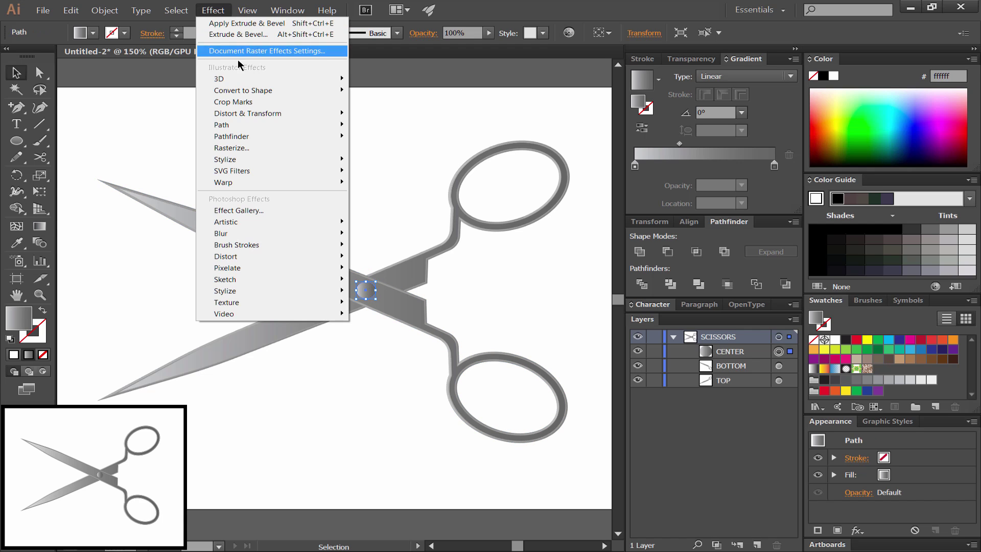
{"action": "mouse_move", "coordinate": [287, 163]}
{"action": "left_click", "coordinate": [406, 161]}
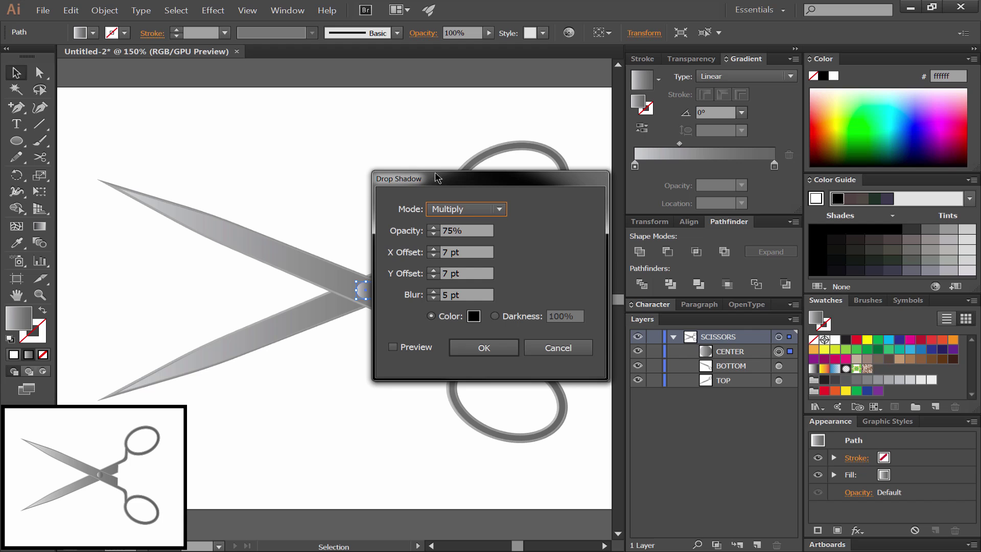
{"action": "left_click", "coordinate": [393, 347]}
{"action": "left_click_drag", "start_coordinate": [458, 179], "coordinate": [570, 144]}
Set the shadow to 10% opacity, 2 pt X and Y offsets and 1 pt blur, and apply it.
{"action": "double_click", "coordinate": [557, 216]}
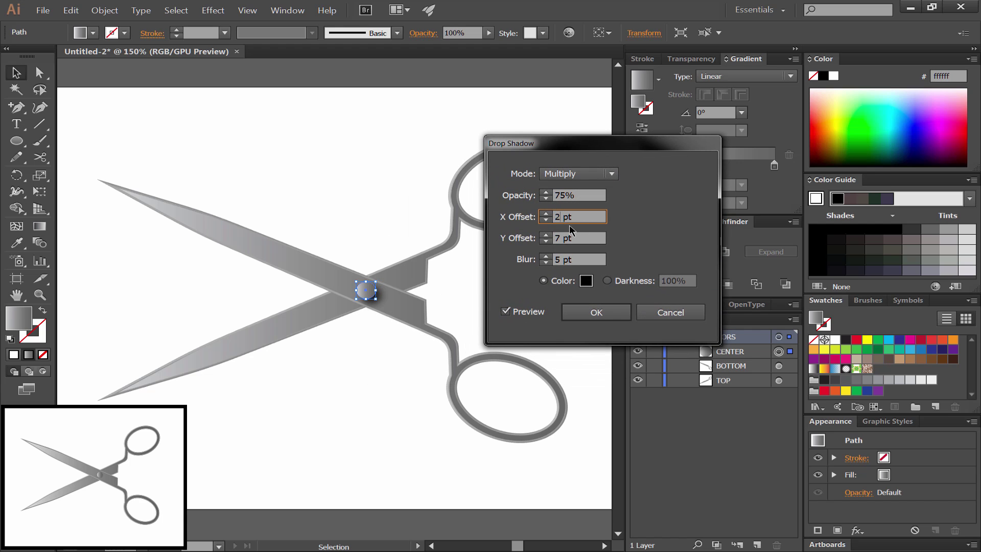
{"action": "key", "text": "Tab"}
{"action": "type", "text": "2"}
{"action": "key", "text": "Tab"}
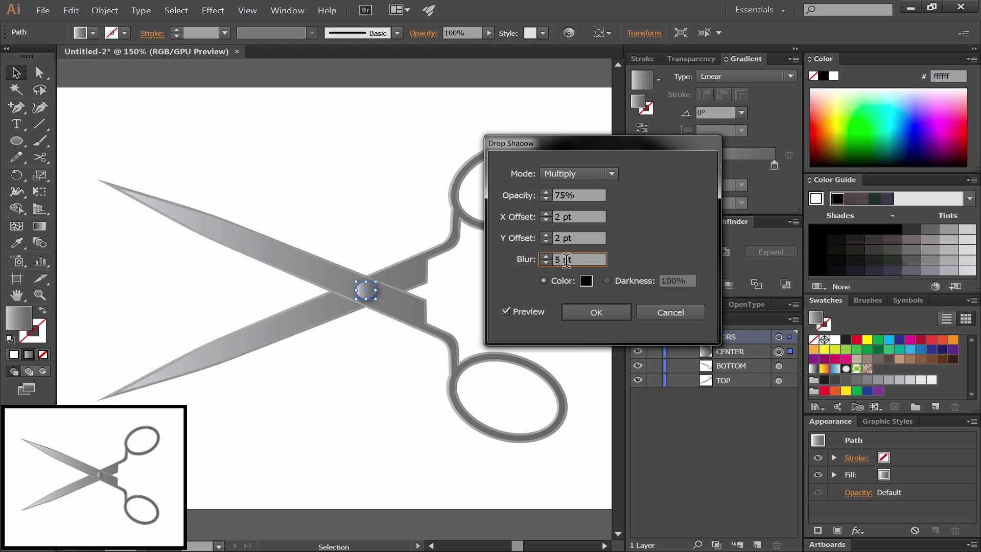
{"action": "type", "text": "1"}
{"action": "left_click", "coordinate": [588, 237]}
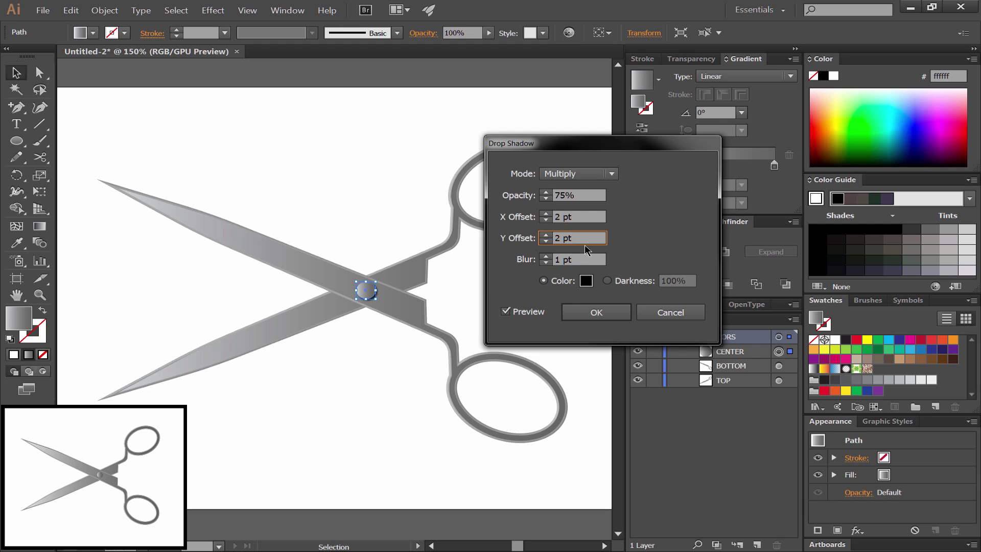
{"action": "double_click", "coordinate": [566, 195]}
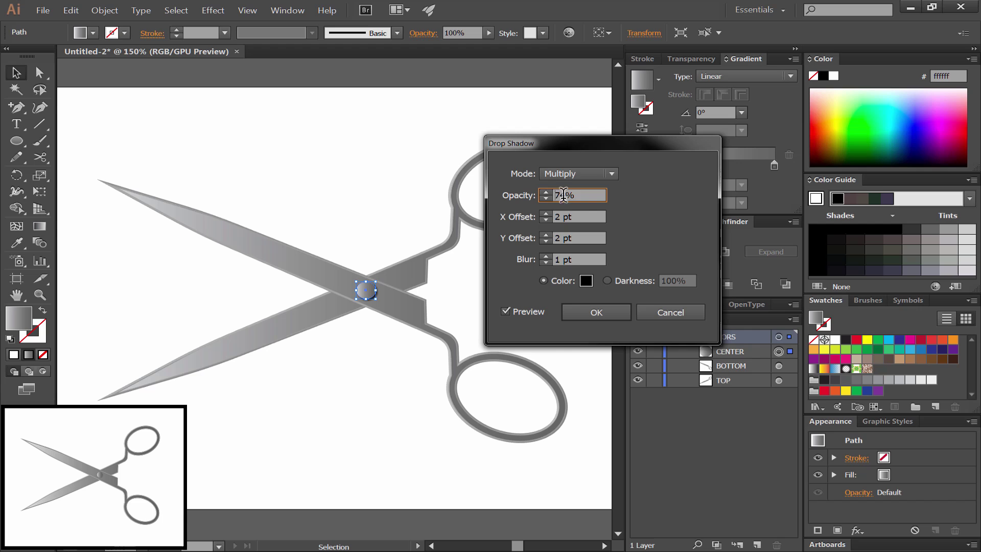
{"action": "type", "text": "10"}
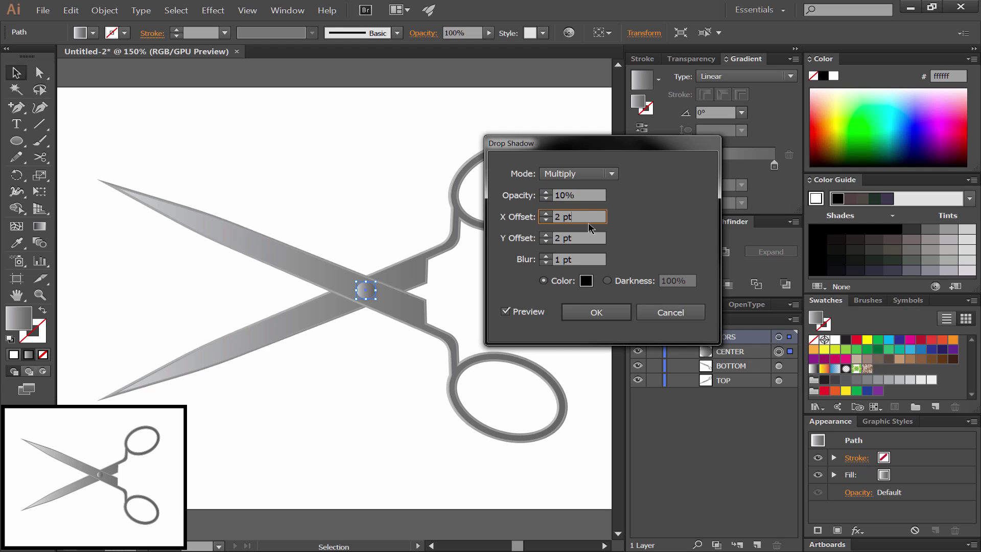
{"action": "left_click", "coordinate": [597, 312]}
{"action": "left_click", "coordinate": [565, 303]}
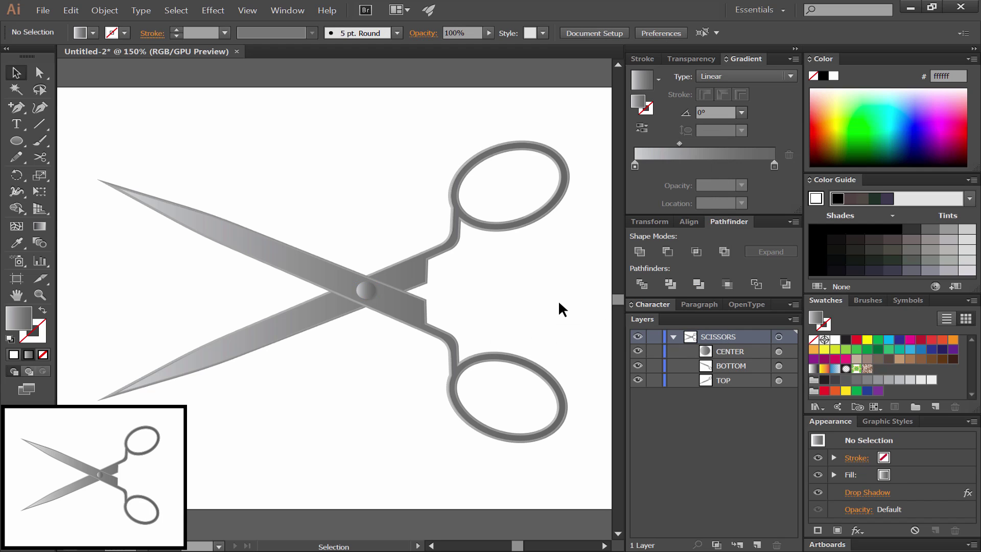
Select all scissor parts, group them, and expand their appearance into plain paths.
{"action": "key", "text": "ctrl+a"}
{"action": "key", "text": "ctrl+g"}
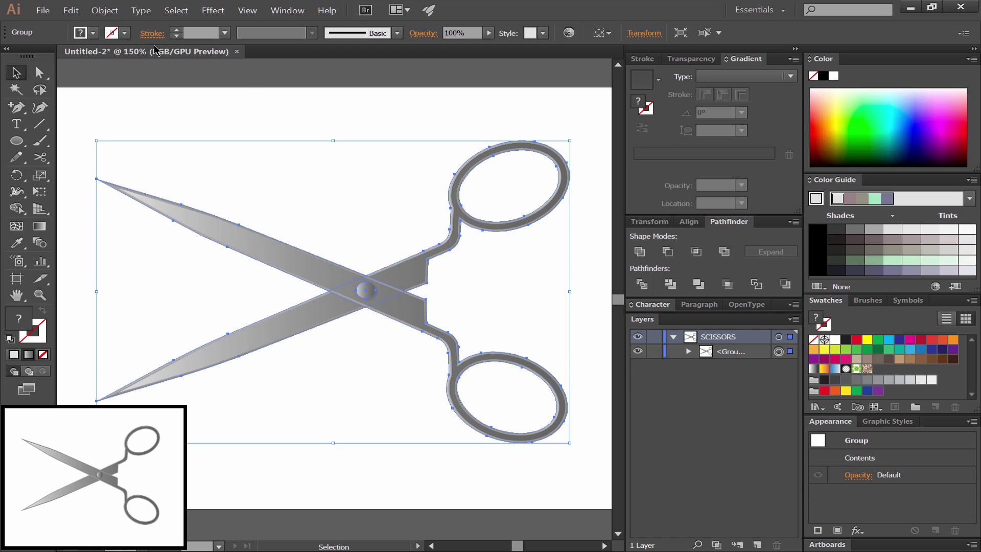
{"action": "left_click", "coordinate": [104, 10]}
{"action": "left_click", "coordinate": [133, 130]}
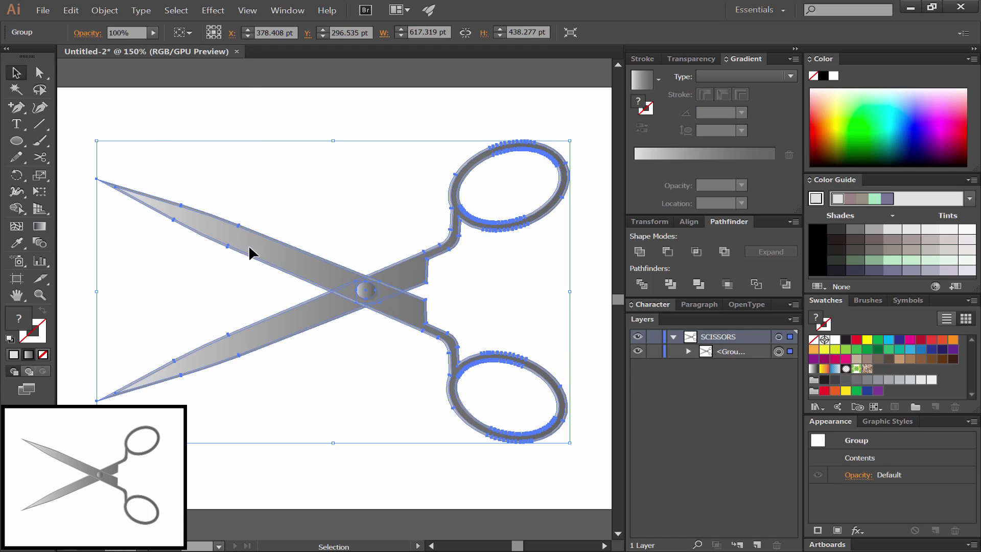
Scale the scissors to about half size, center them on the page, and rotate counter-clockwise.
{"action": "left_click_drag", "start_coordinate": [565, 120], "coordinate": [339, 384]}
{"action": "left_click_drag", "start_coordinate": [571, 143], "coordinate": [384, 291]}
{"action": "left_click_drag", "start_coordinate": [257, 354], "coordinate": [379, 266]}
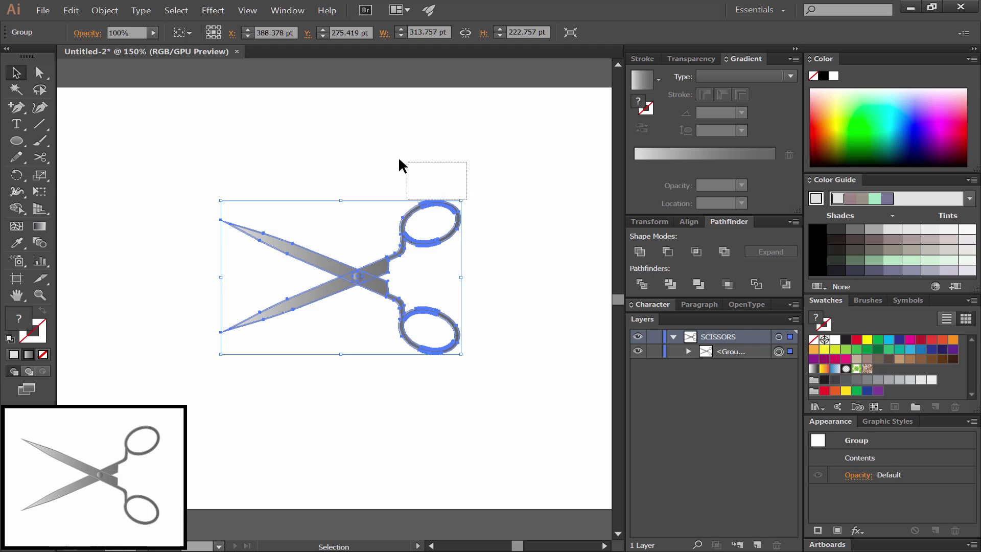
{"action": "left_click_drag", "start_coordinate": [400, 161], "coordinate": [432, 172]}
{"action": "left_click", "coordinate": [359, 294]}
{"action": "left_click", "coordinate": [483, 204]}
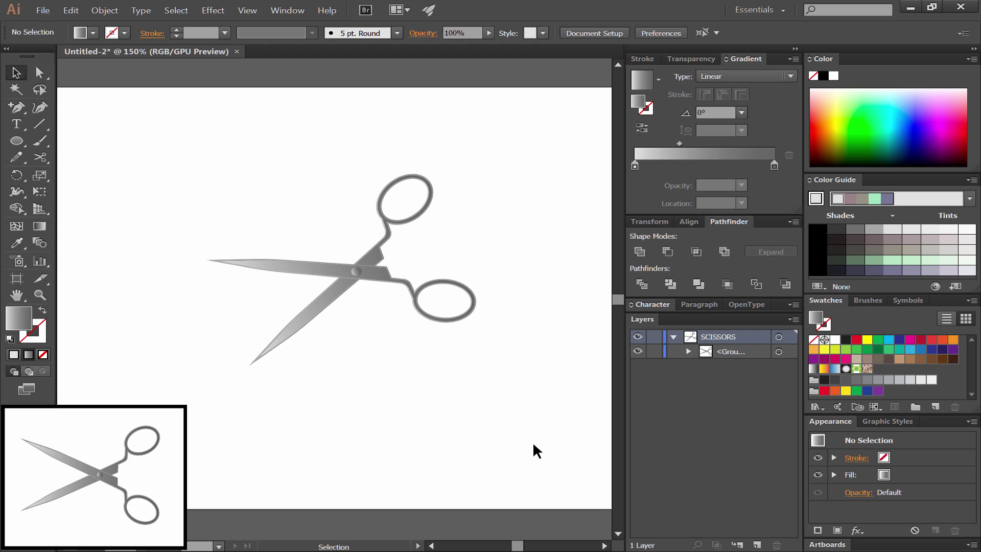
Undo the rotation so the scissors sit level again at about 314 × 223 pt.
{"action": "key", "text": "ctrl+z"}
{"action": "key", "text": "ctrl+z"}
{"action": "key", "text": "ctrl+z"}
{"action": "key", "text": "ctrl+z"}
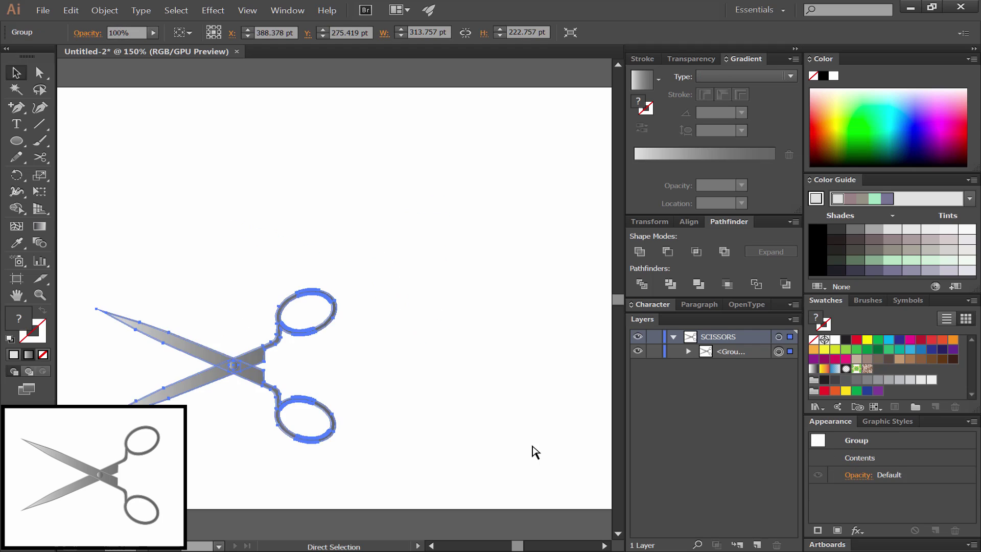